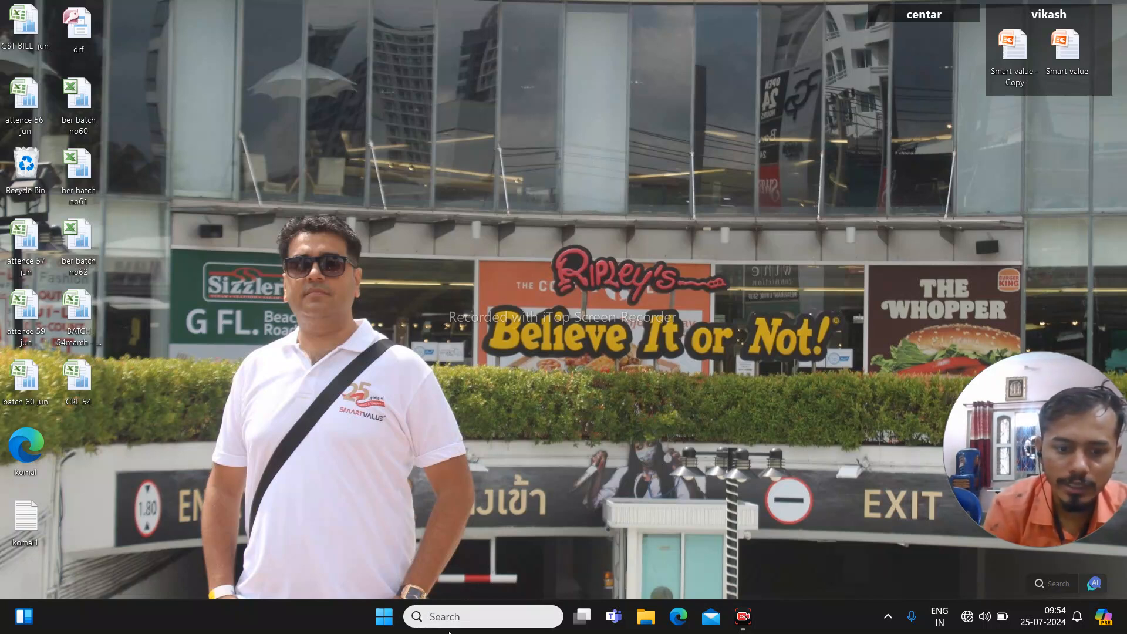
Find Tally.ERP 9 through the Windows search and launch it
left_click(385, 618)
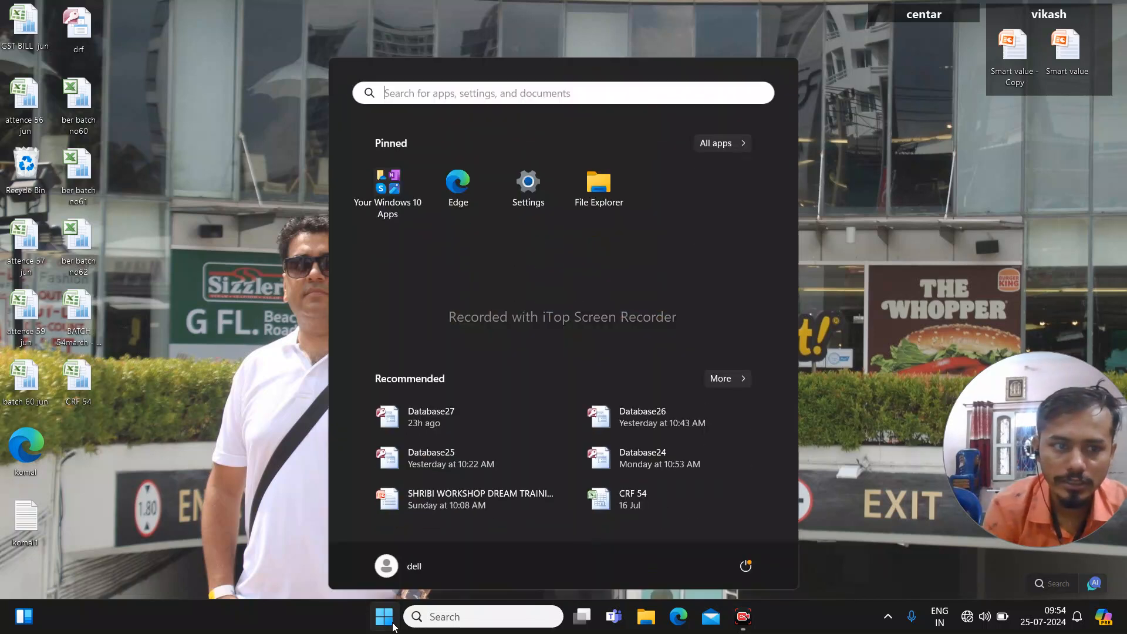
left_click(450, 617)
type("TA")
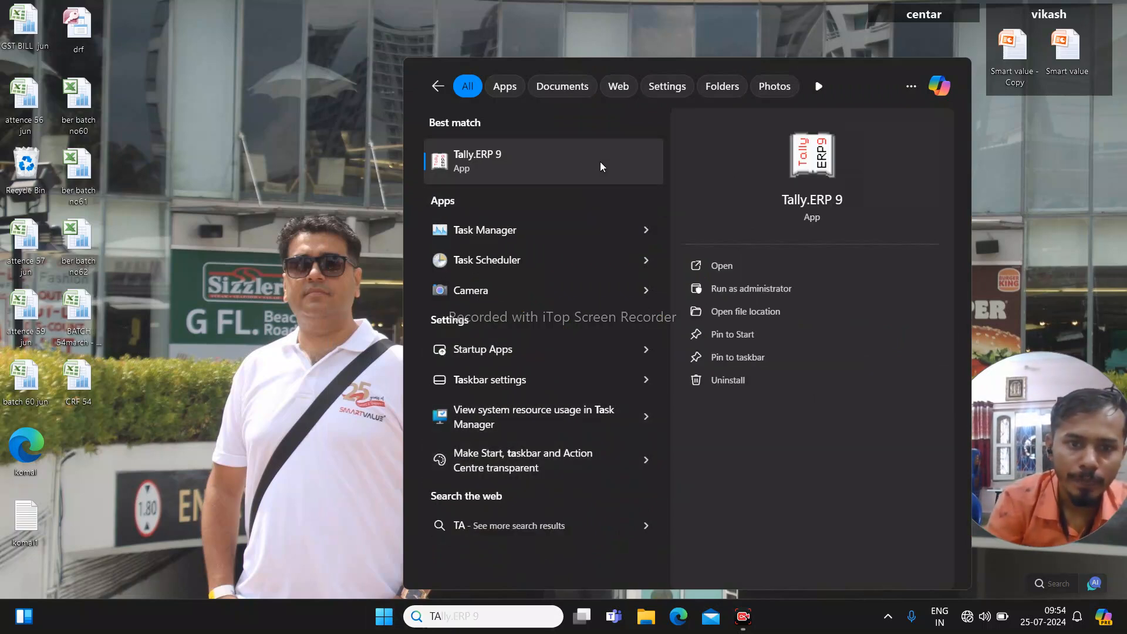
left_click(600, 162)
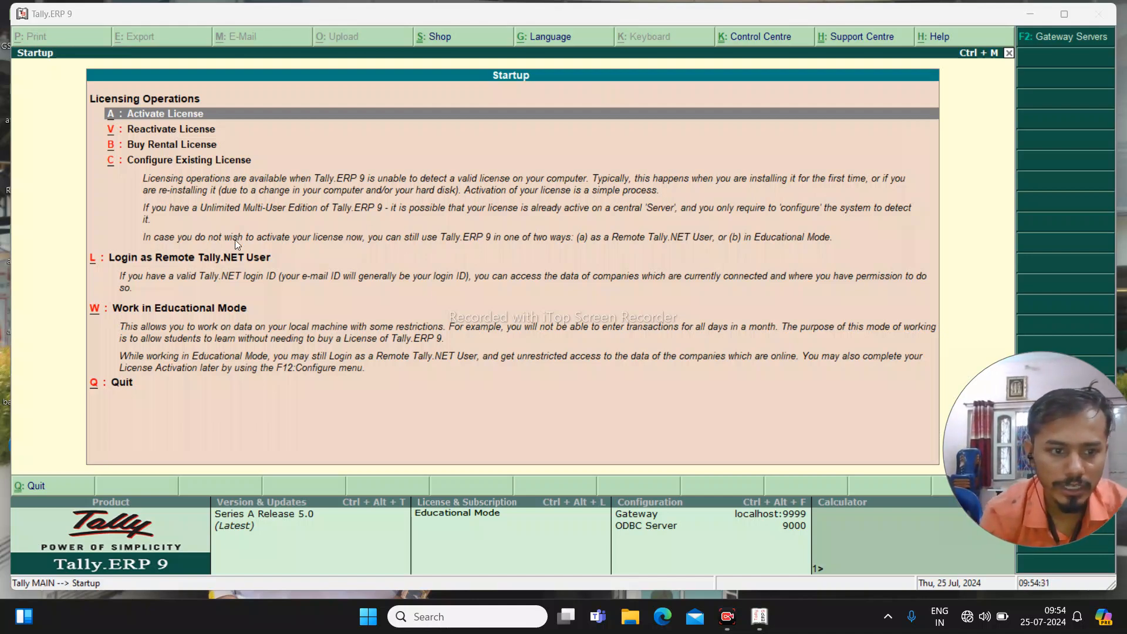
Start working in Educational Mode with the Silver Edition (Single User)
left_click(208, 310)
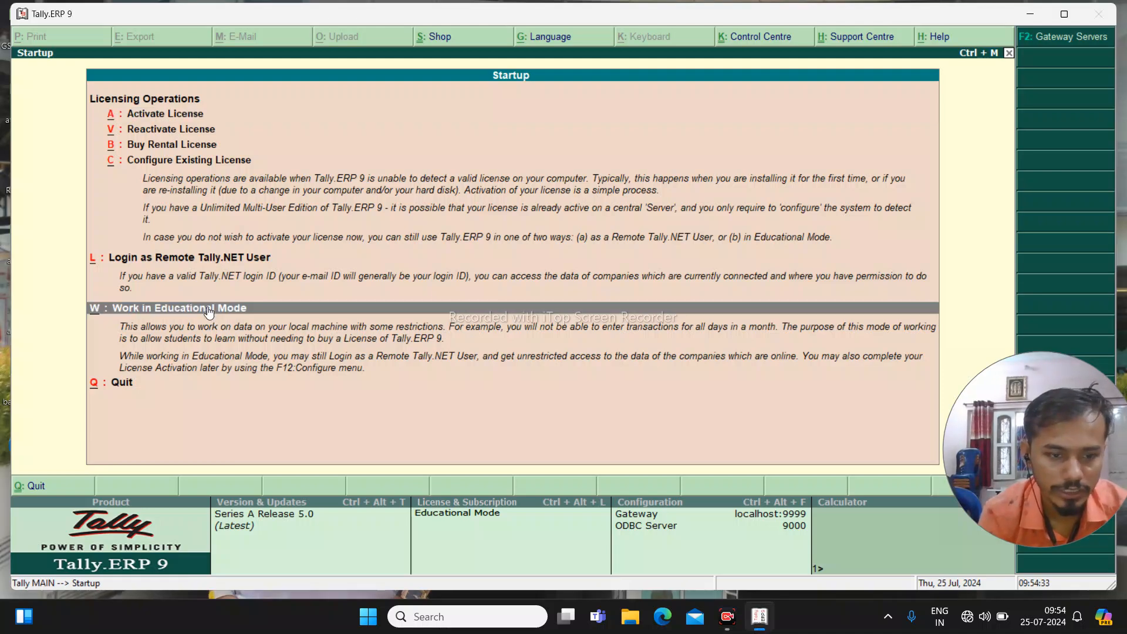
left_click(209, 310)
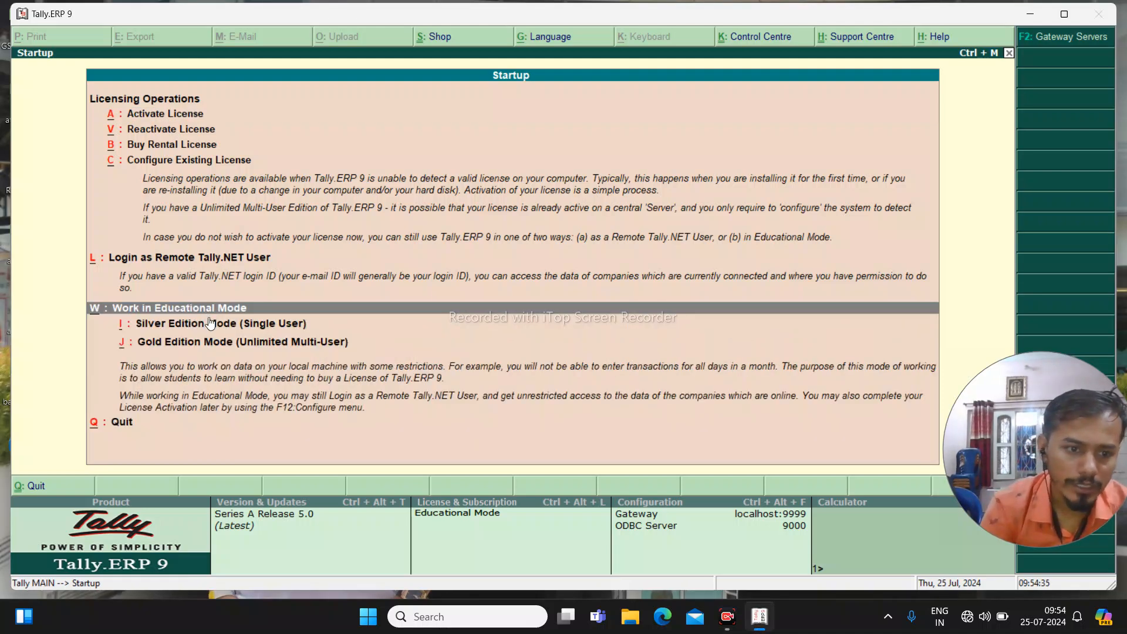
left_click(210, 323)
left_click(210, 323)
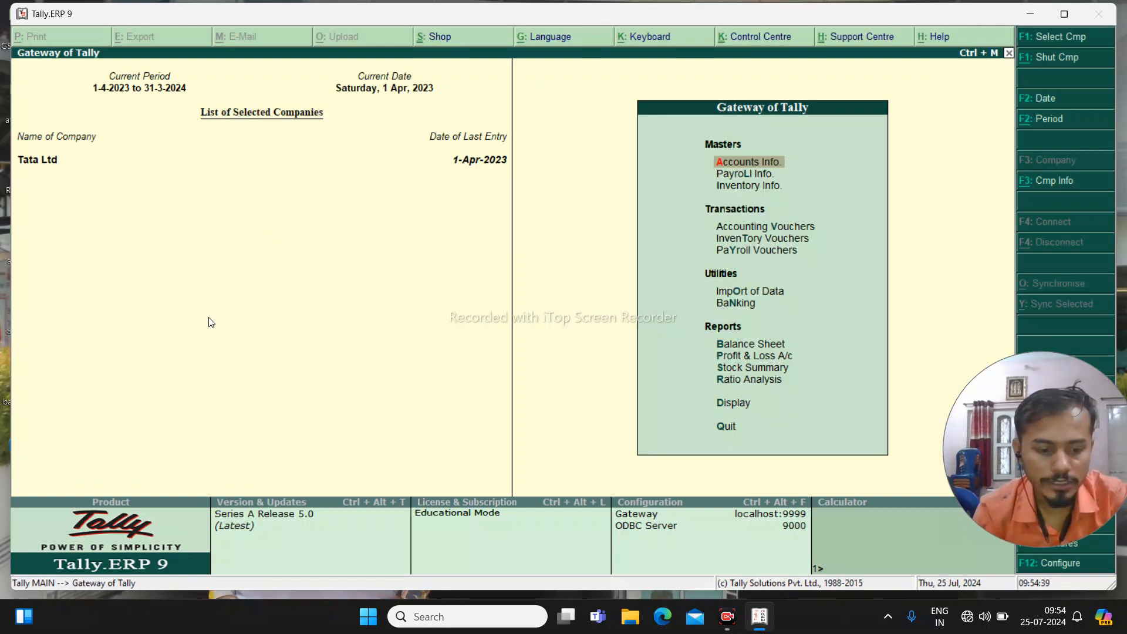
Shut the open company and create a new company named TATA LTD with Madhya Pradesh as its state
key("alt+F1")
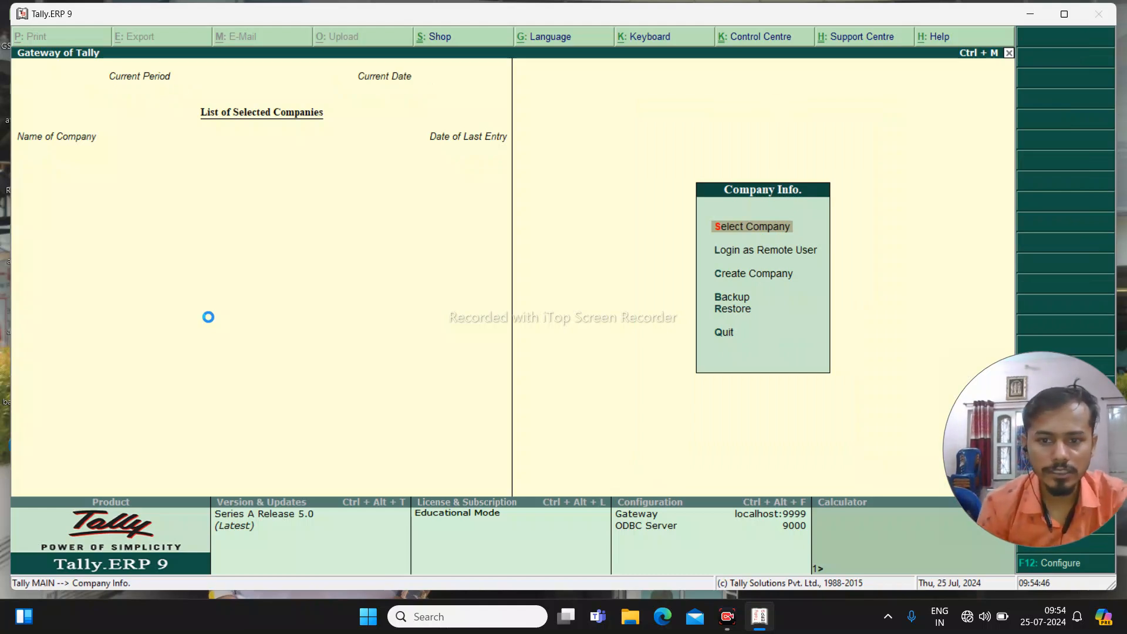
key("c")
type("TATA")
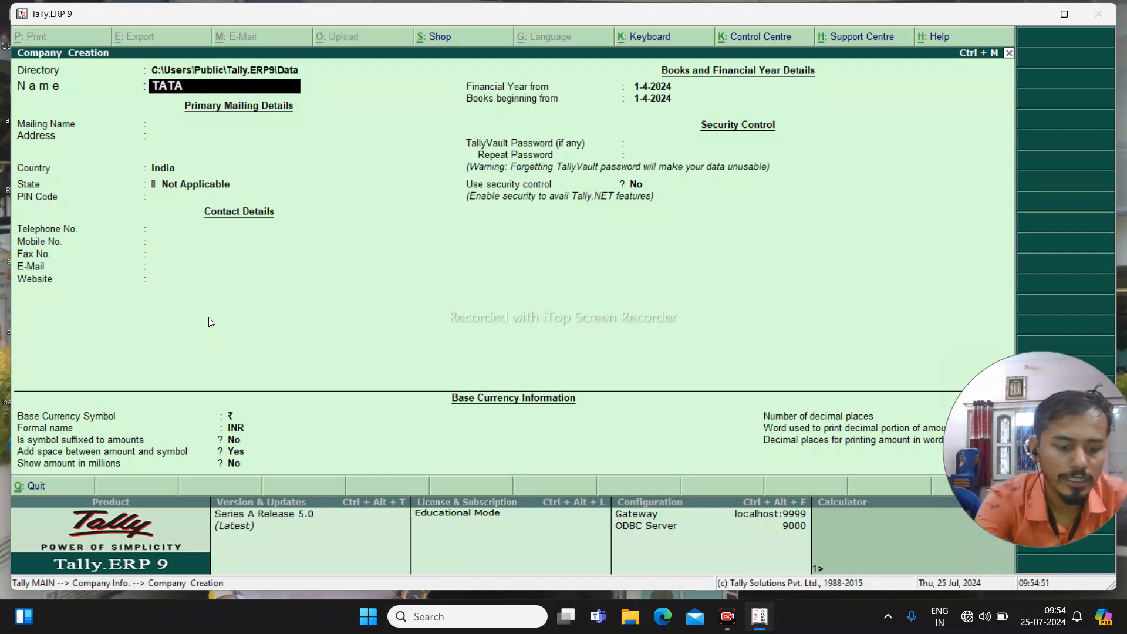
type(" LTD")
key("Return")
key("Return")
key("Return")
key("Return")
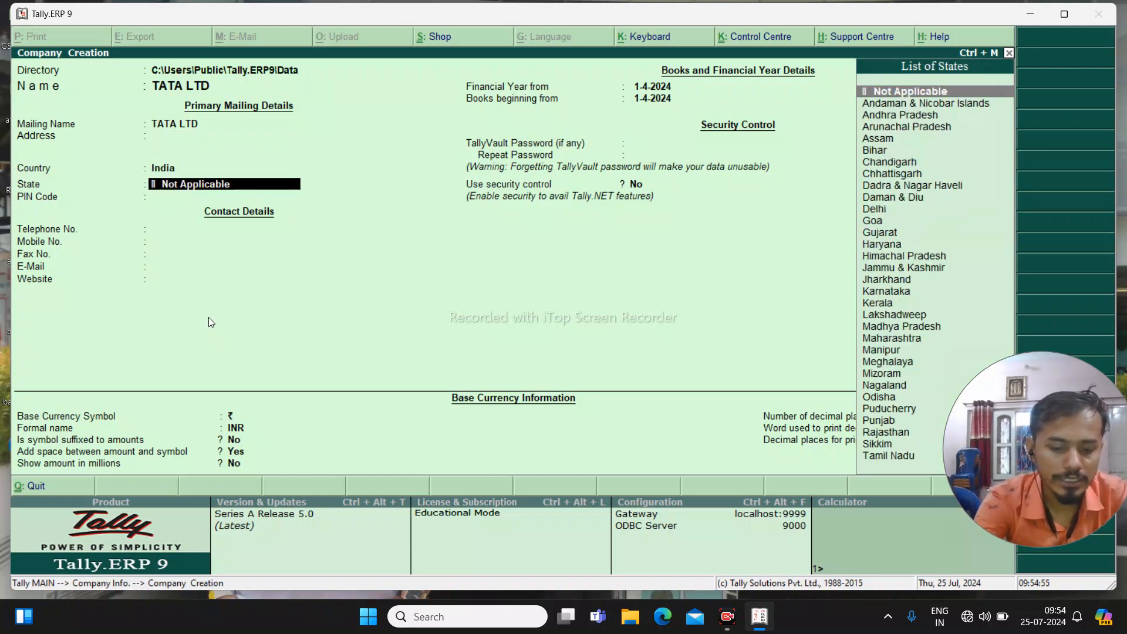
type("ma")
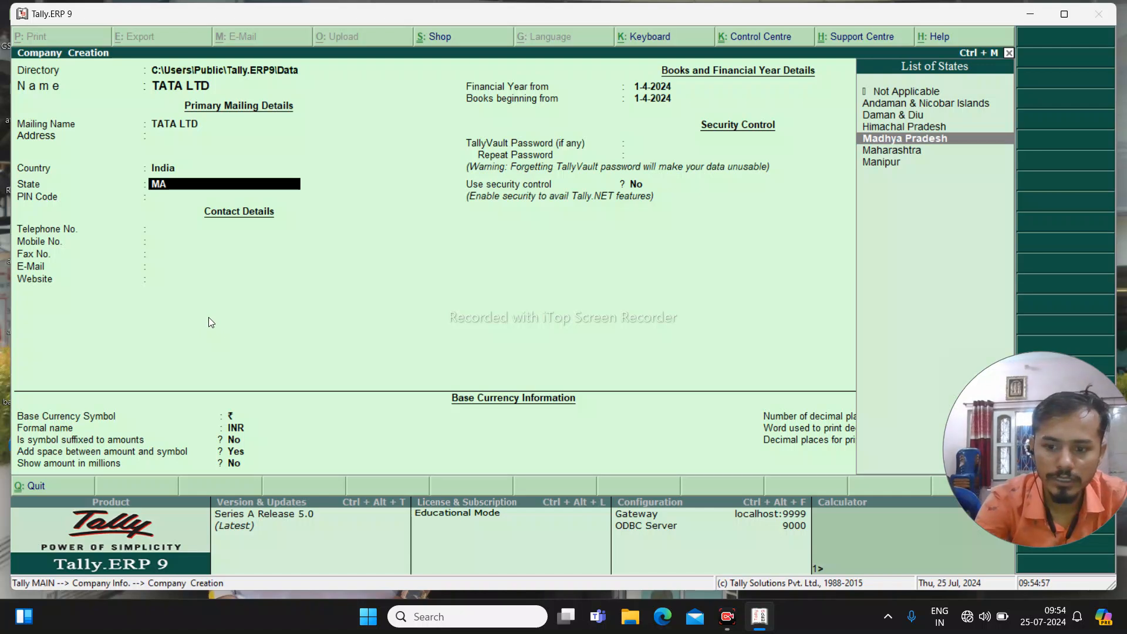
key("Return")
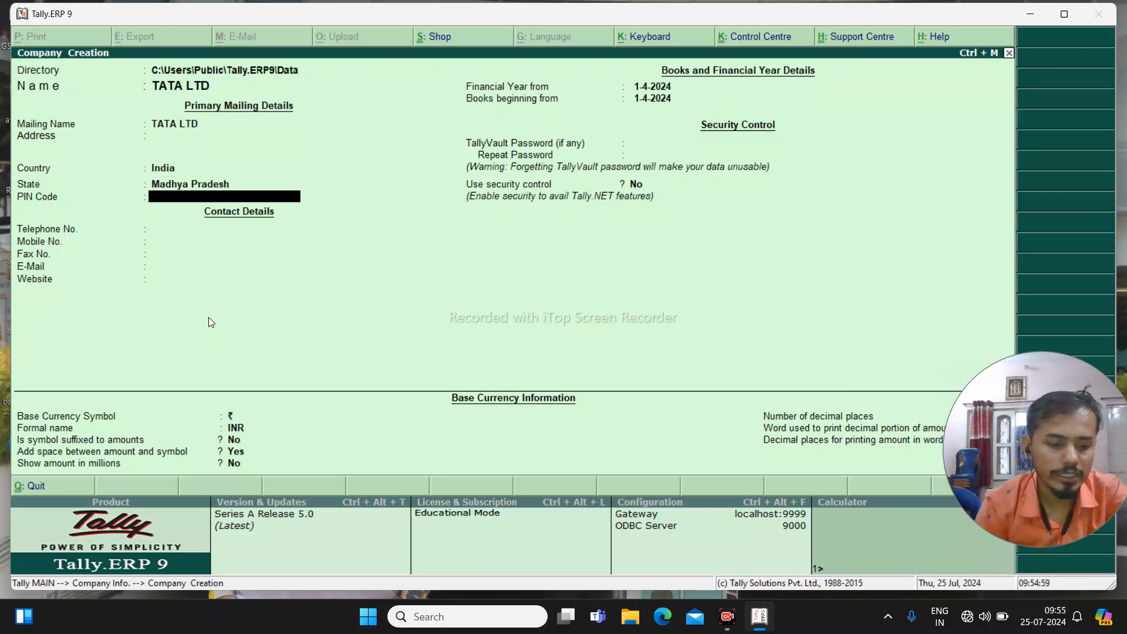
key("ctrl+a")
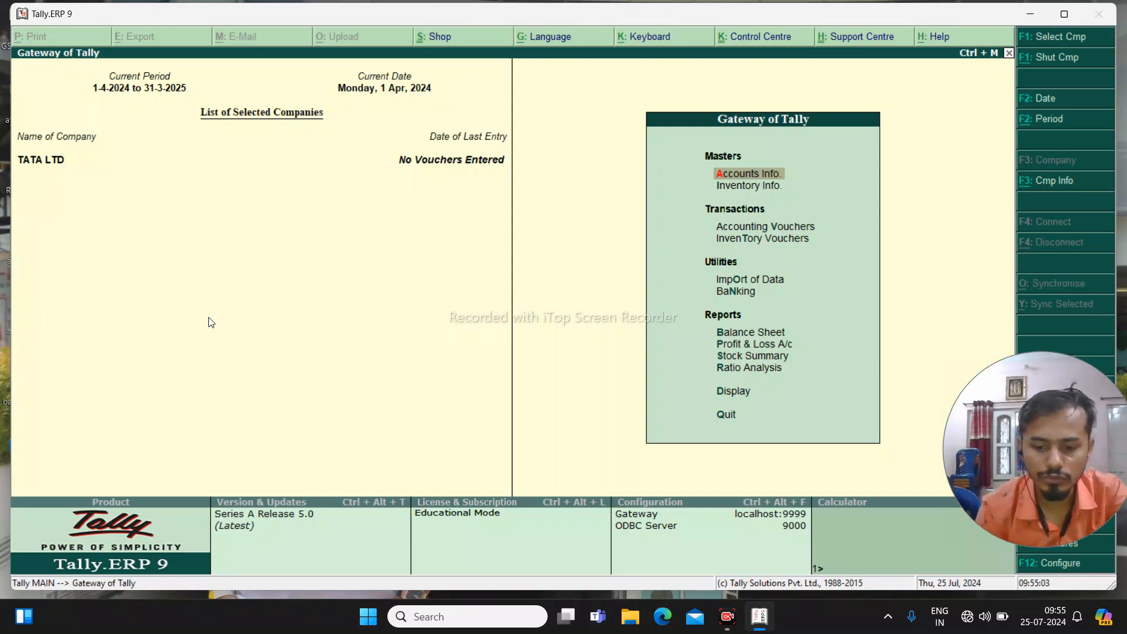
Set Maintain budgets and controls to Yes in TATA LTD's accounting features and save the change
key("F11")
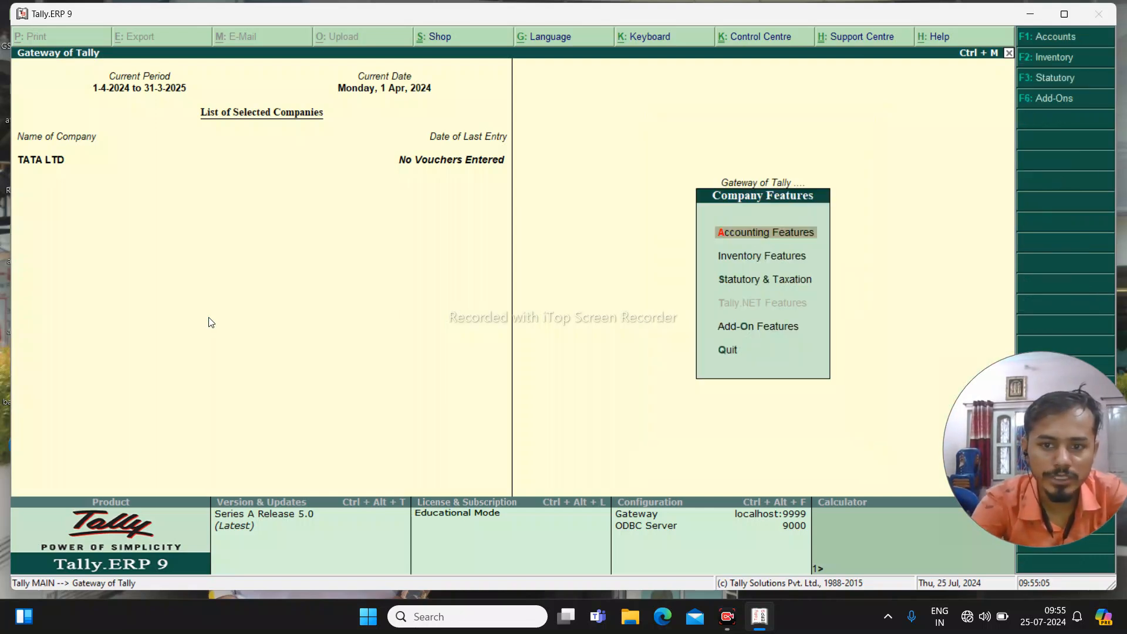
key("Return")
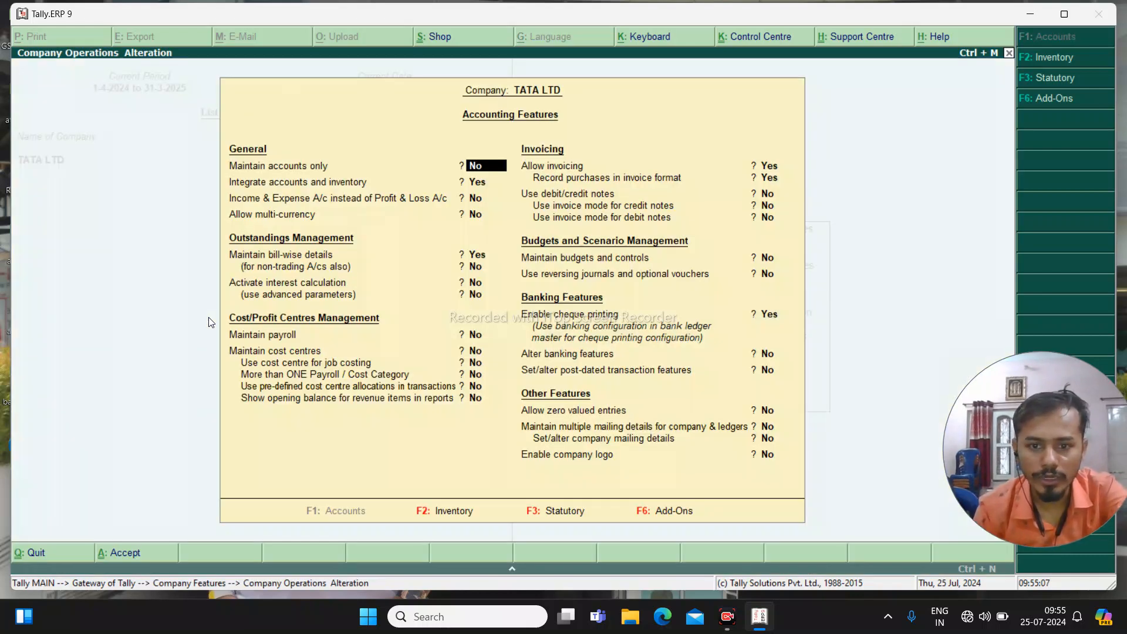
key("Return")
key("Return")
key("Return")
key("Return")
key("Return")
key("Return")
key("Return")
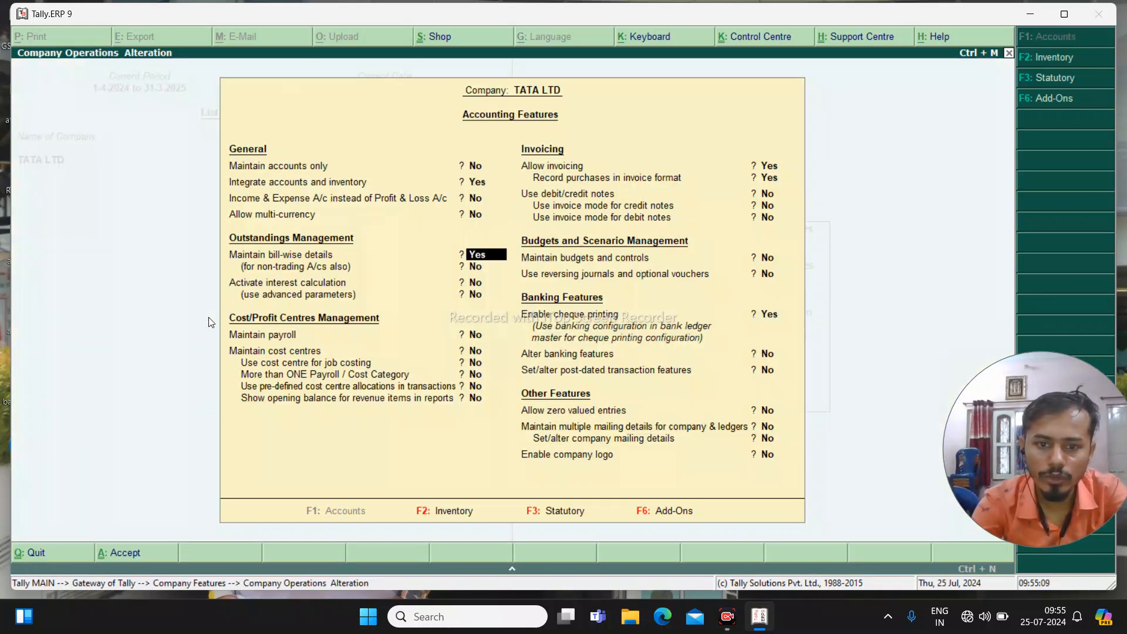
key("Return")
key("Return")
key("Return")
key("Return")
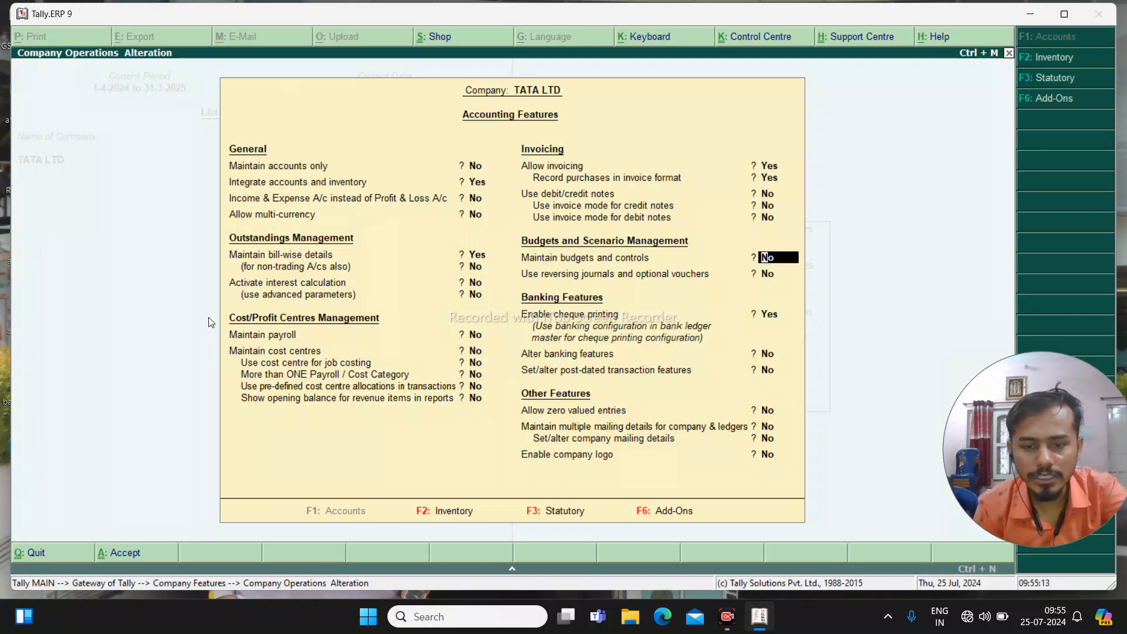
type("Y")
key("Return")
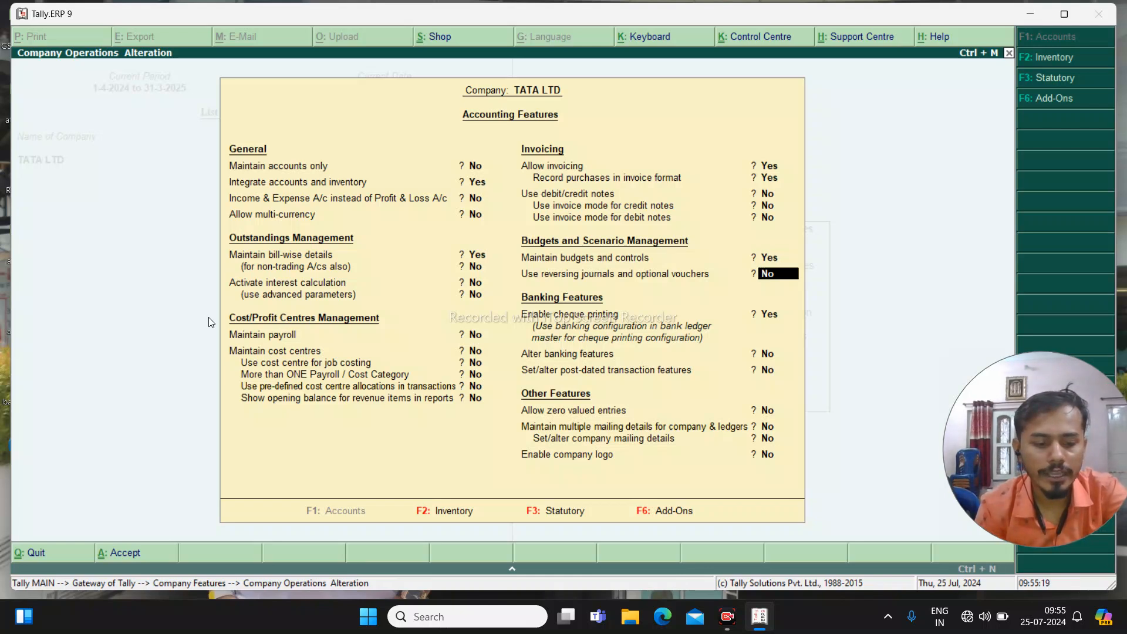
key("ctrl+a")
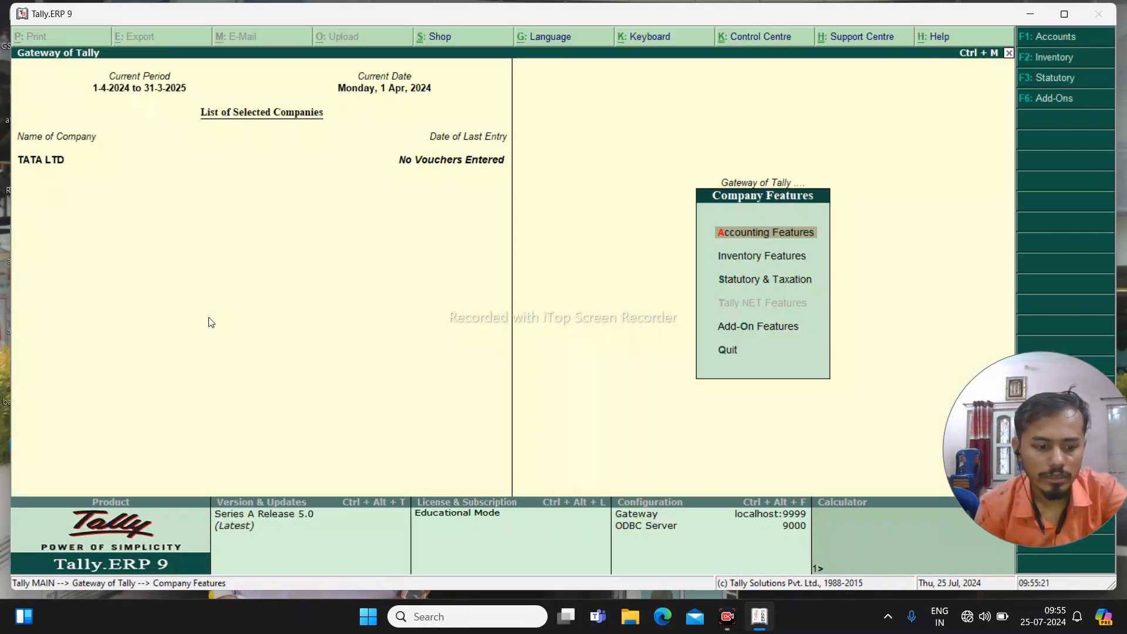
key("Escape")
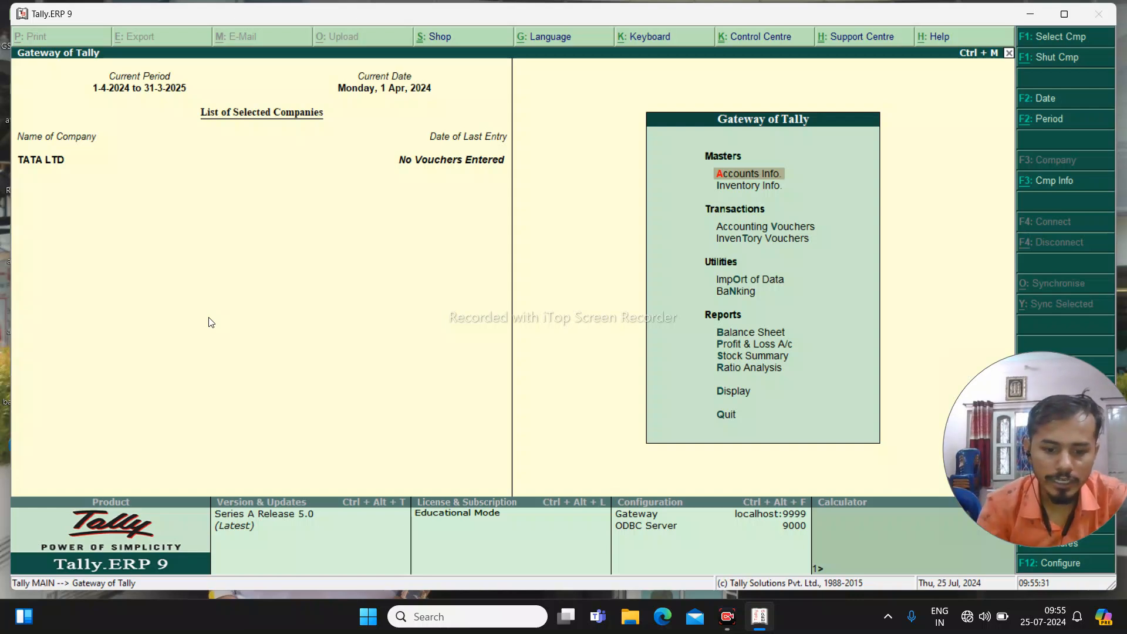
Create a single ledger named SALARY under the Indirect Expenses group
key("Return")
key("l")
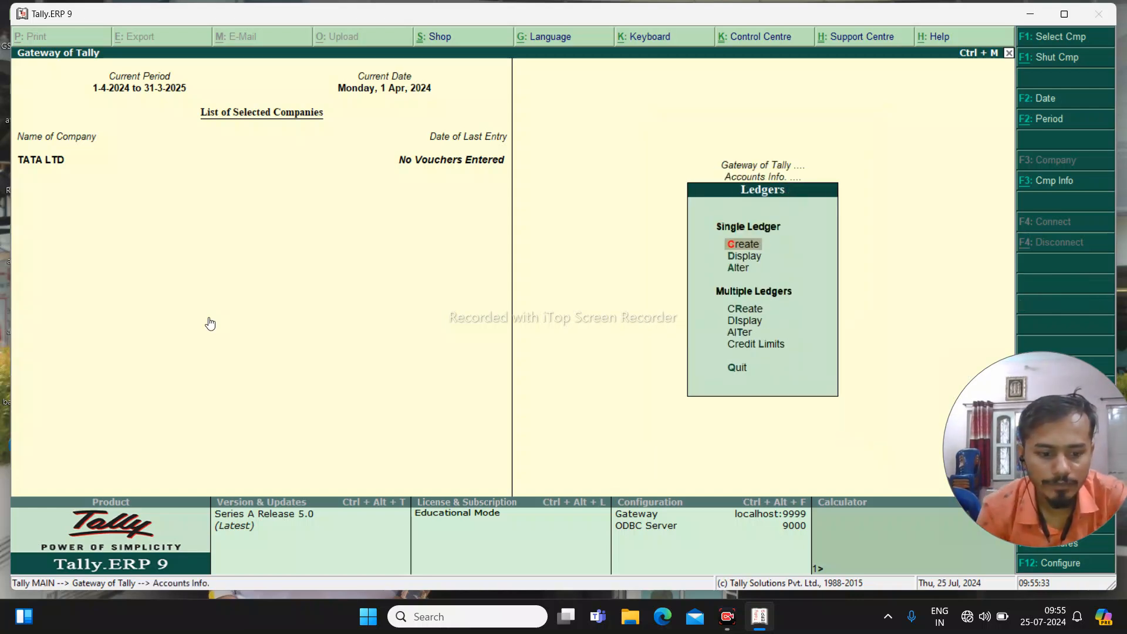
key("Return")
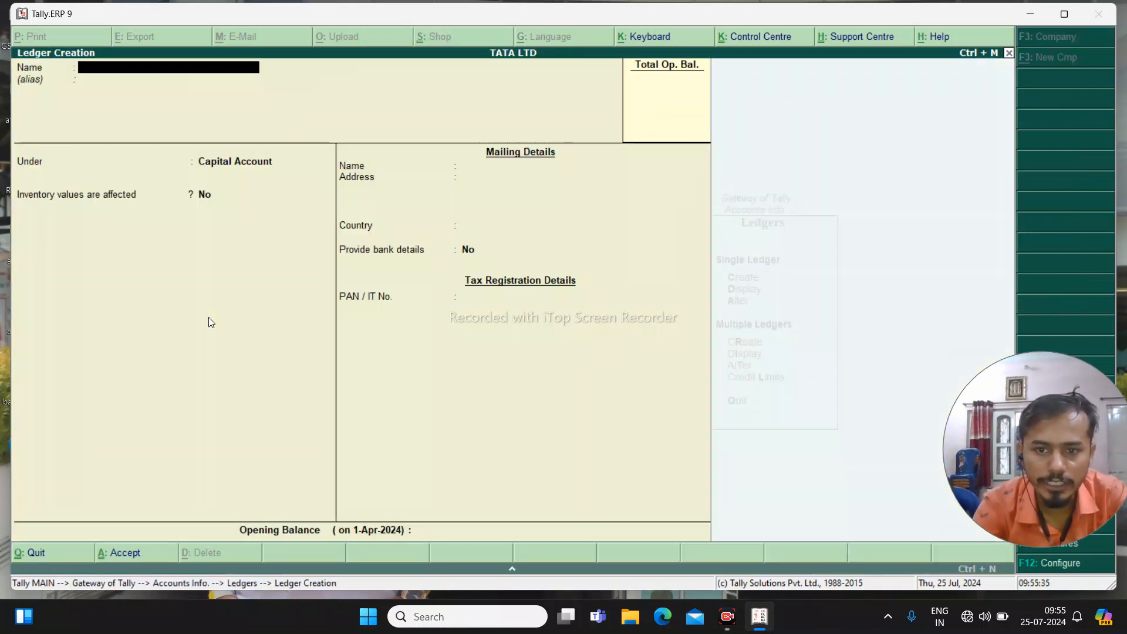
type("SA")
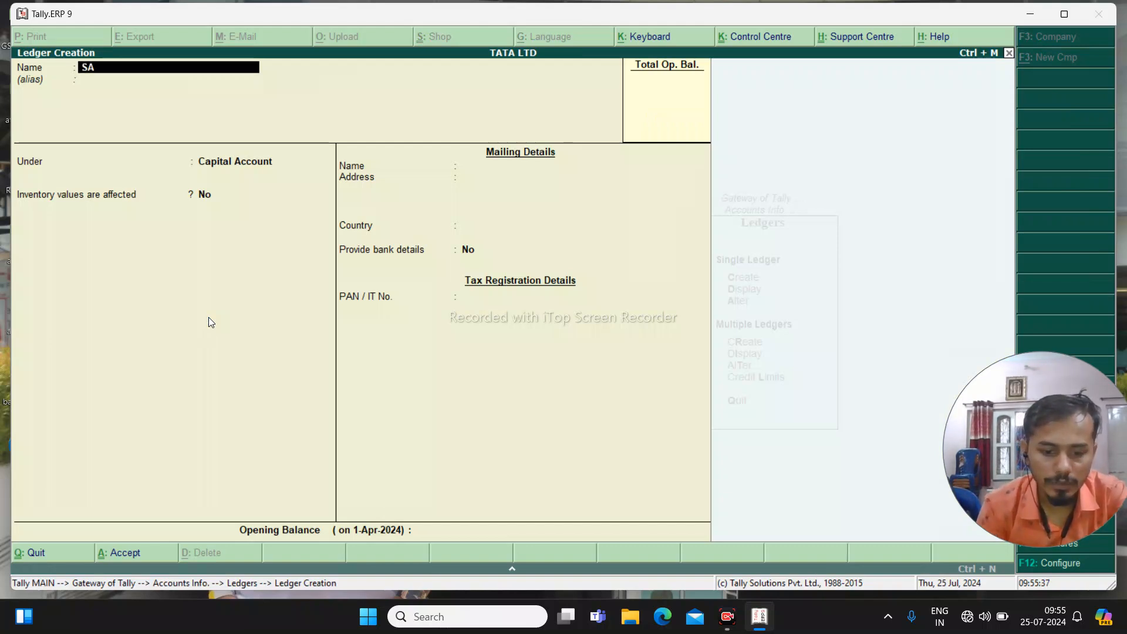
type("LARY")
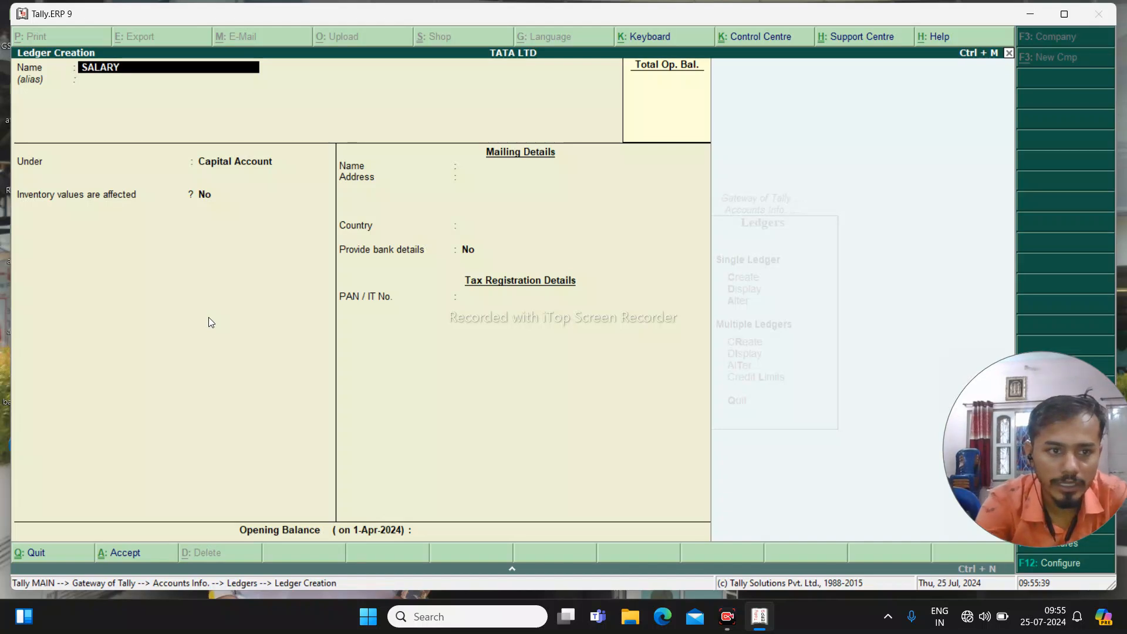
key("Return")
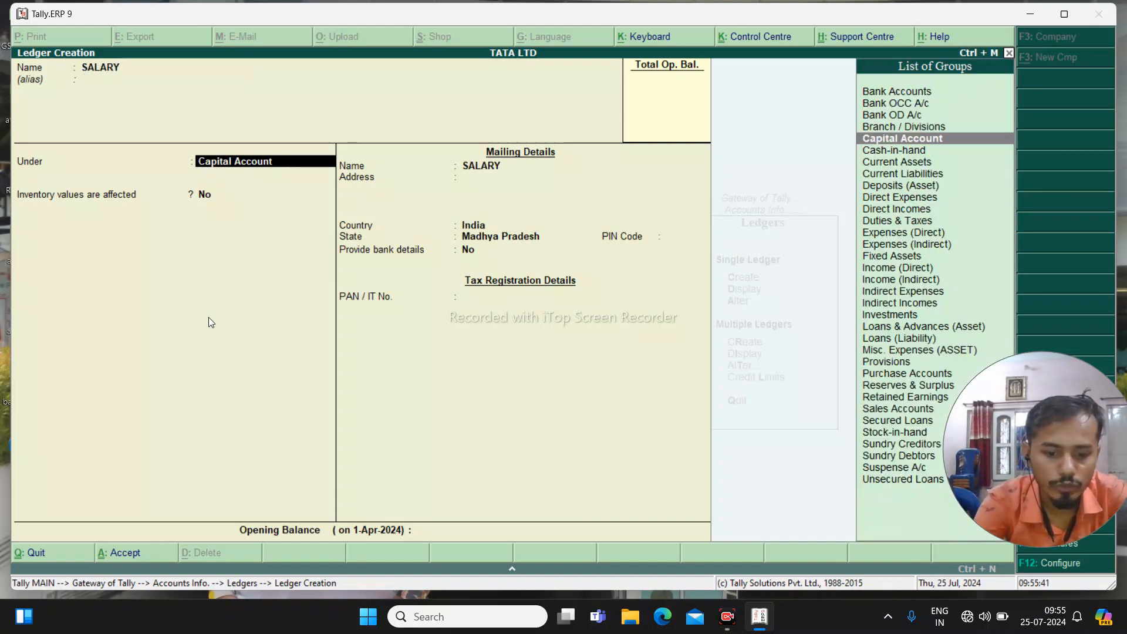
type("IN")
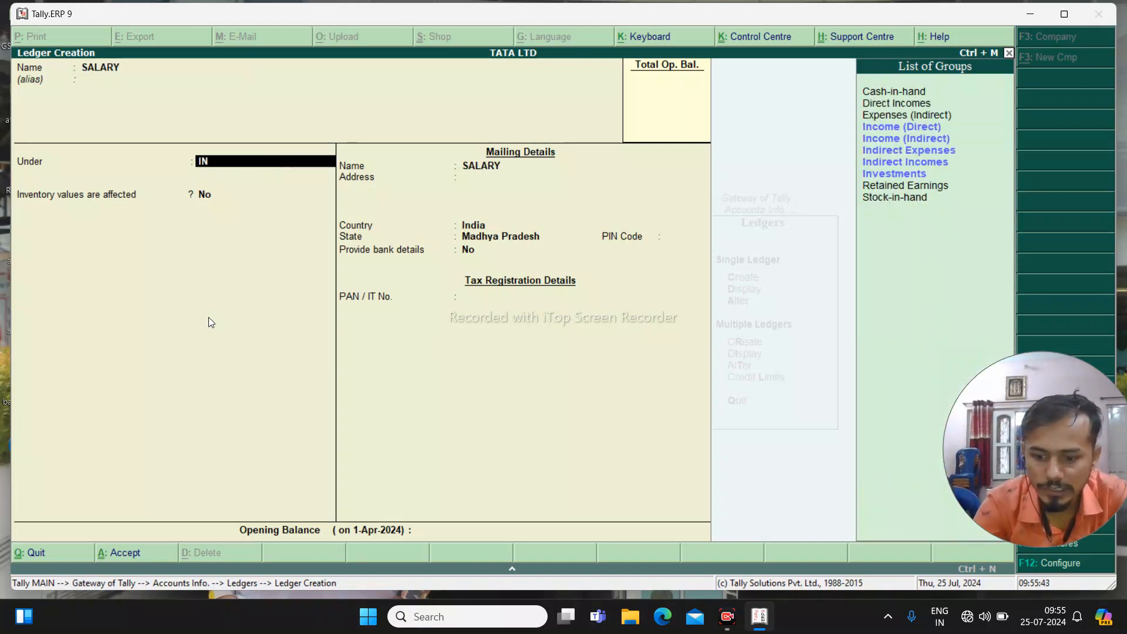
key("Down")
key("Down")
key("Down")
key("Return")
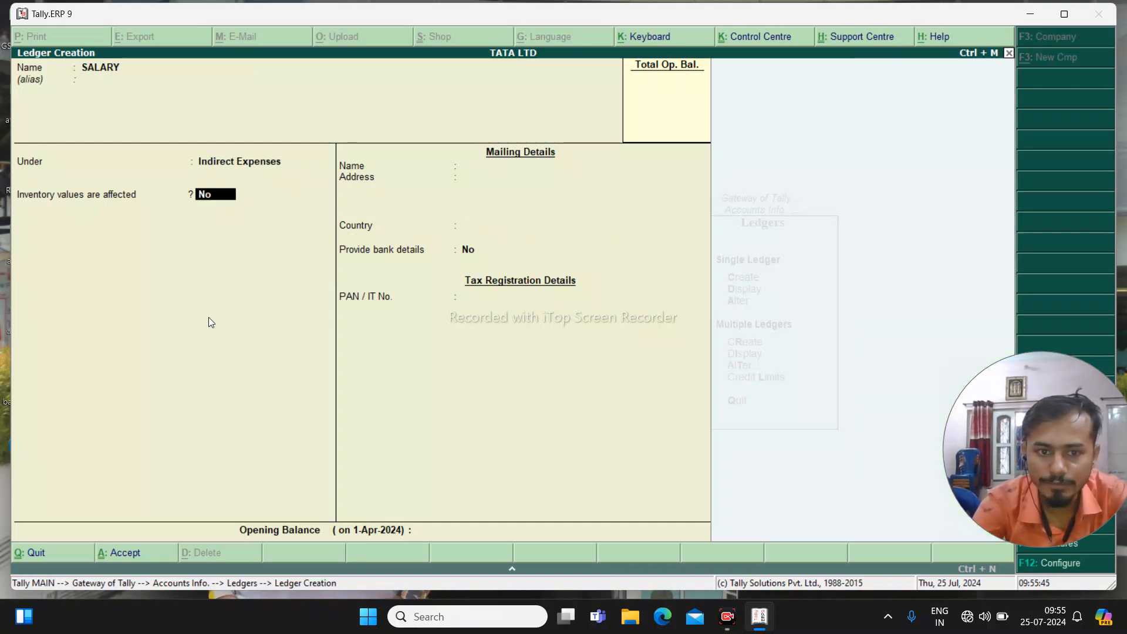
key("Return")
key("Return")
key("Return")
key("Return")
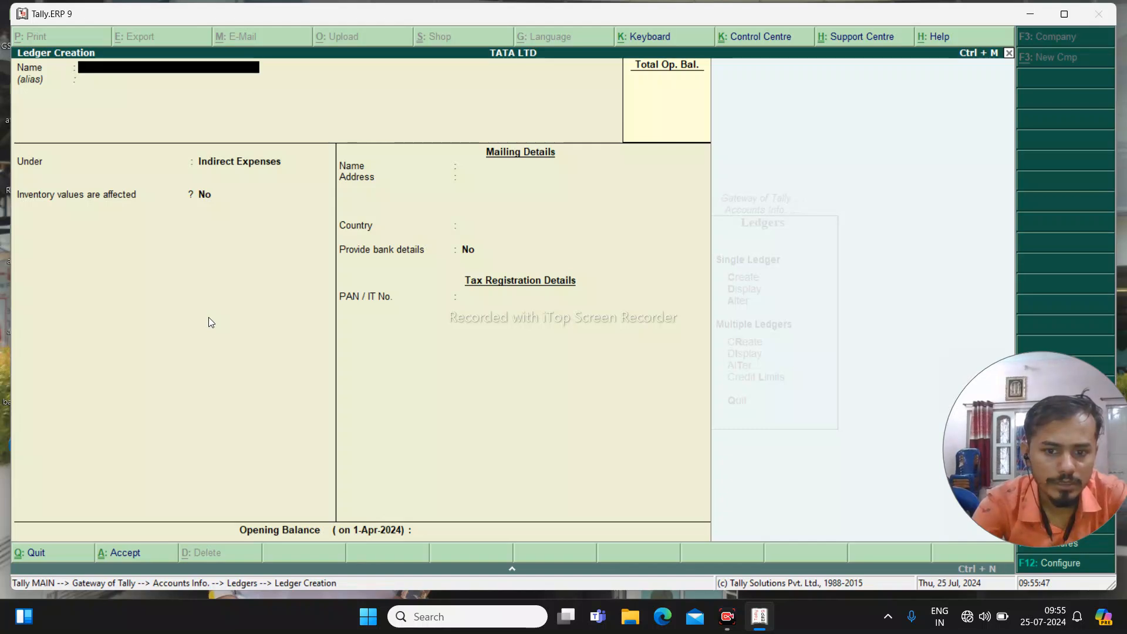
Create a ledger named RENT under Indirect Expenses and leave ledger creation
type("RENT")
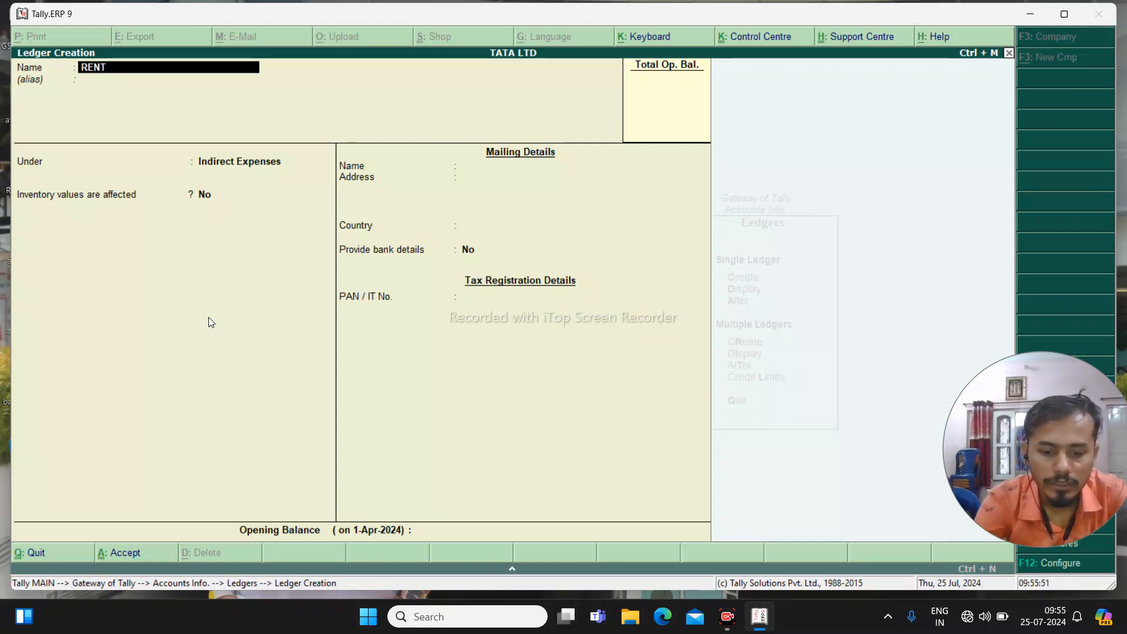
key("Return")
key("Return")
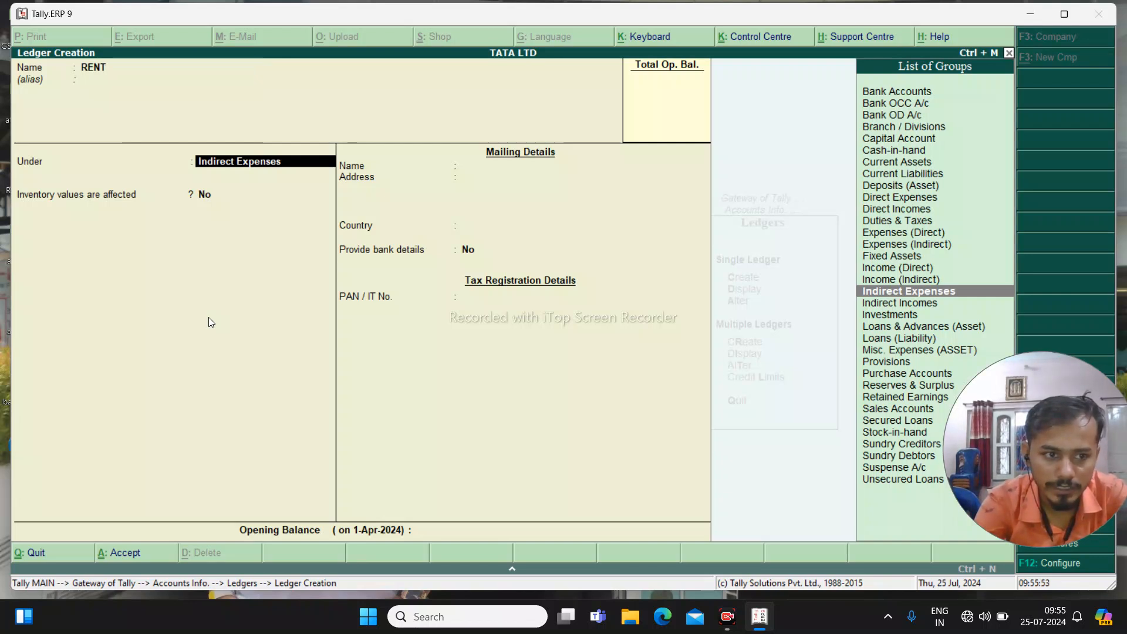
key("Return")
key("Return")
key("Return")
key("Return")
key("Return")
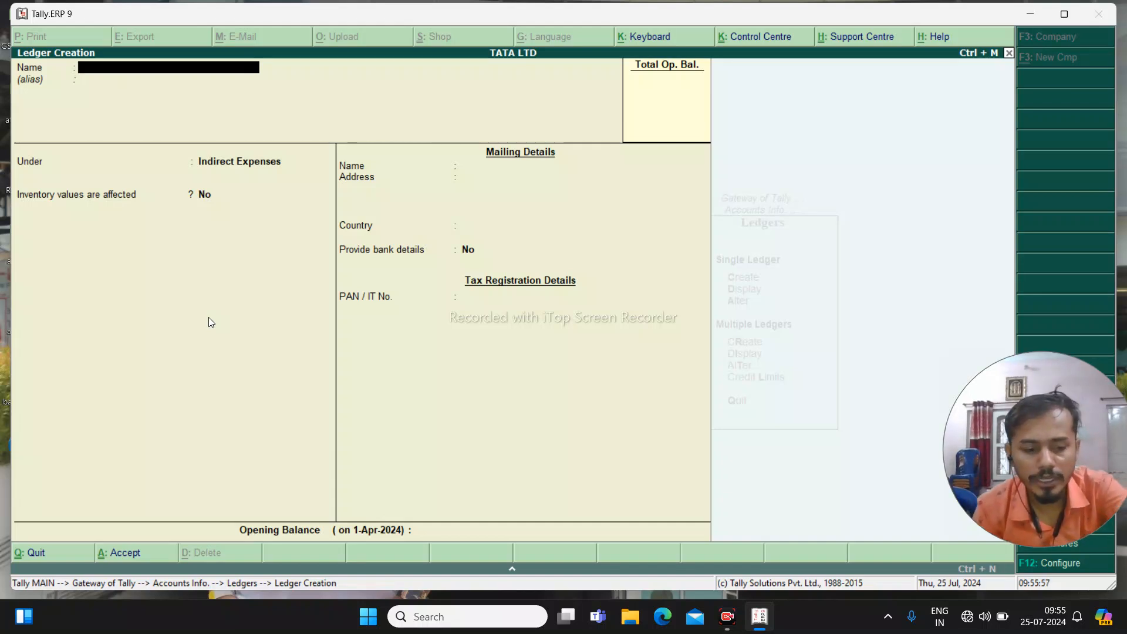
key("Escape")
key("Return")
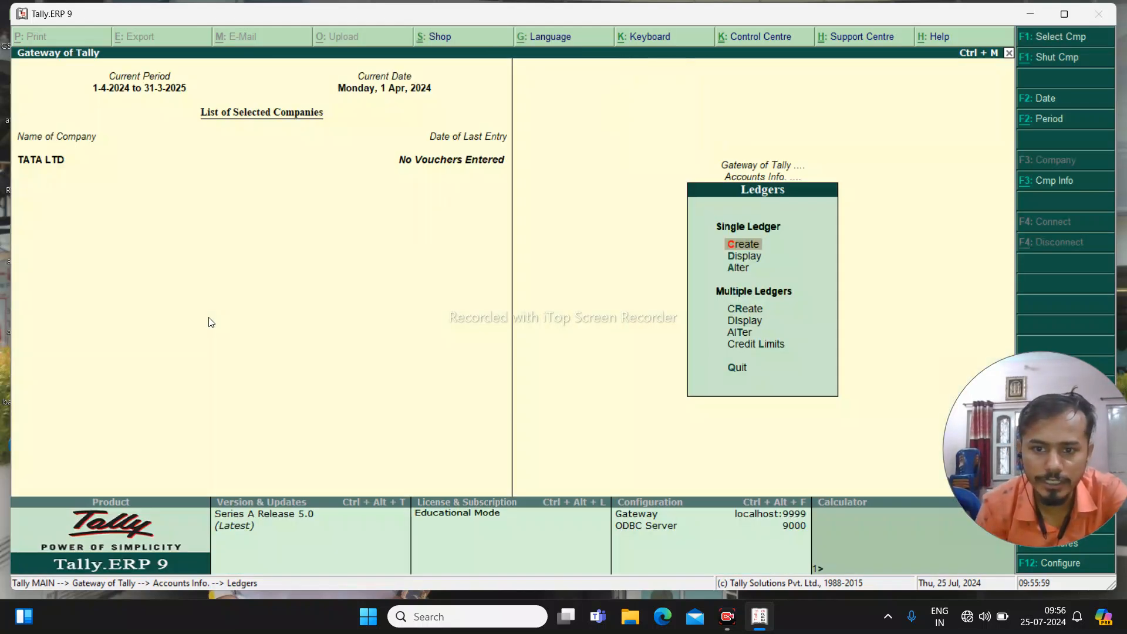
key("Escape")
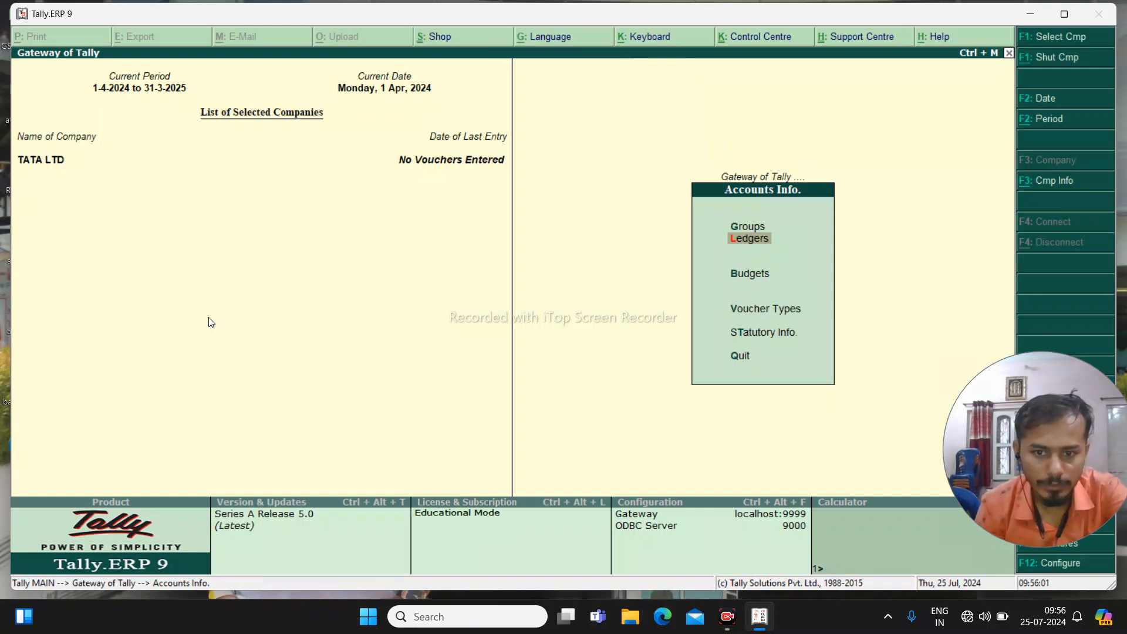
Start creating a budget named TRANSPORT under Primary
key("Down")
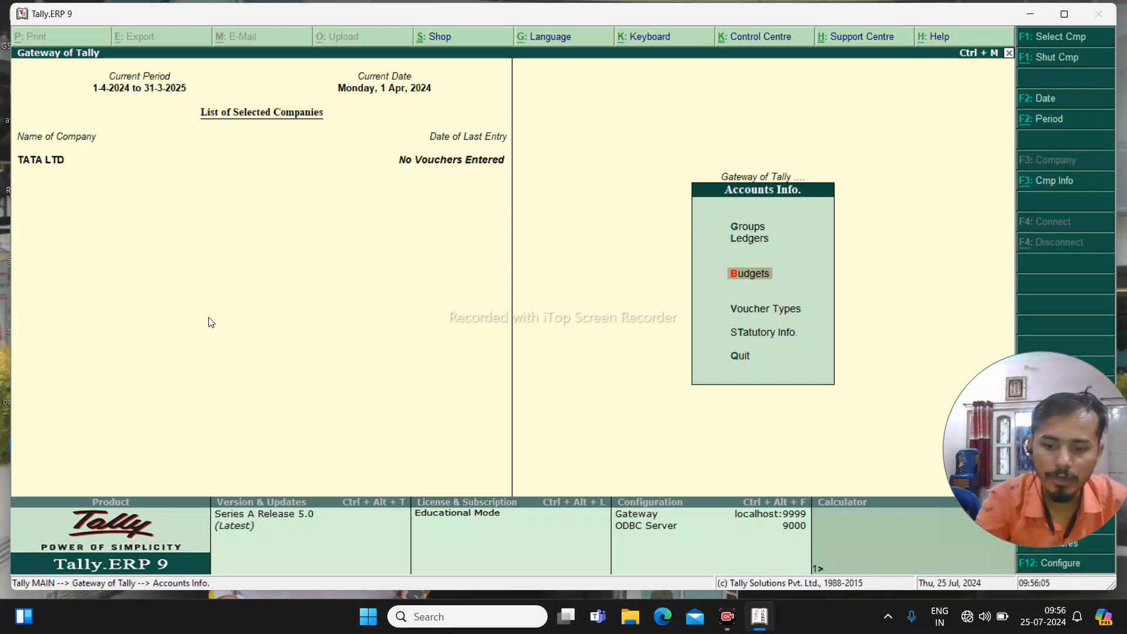
key("Return")
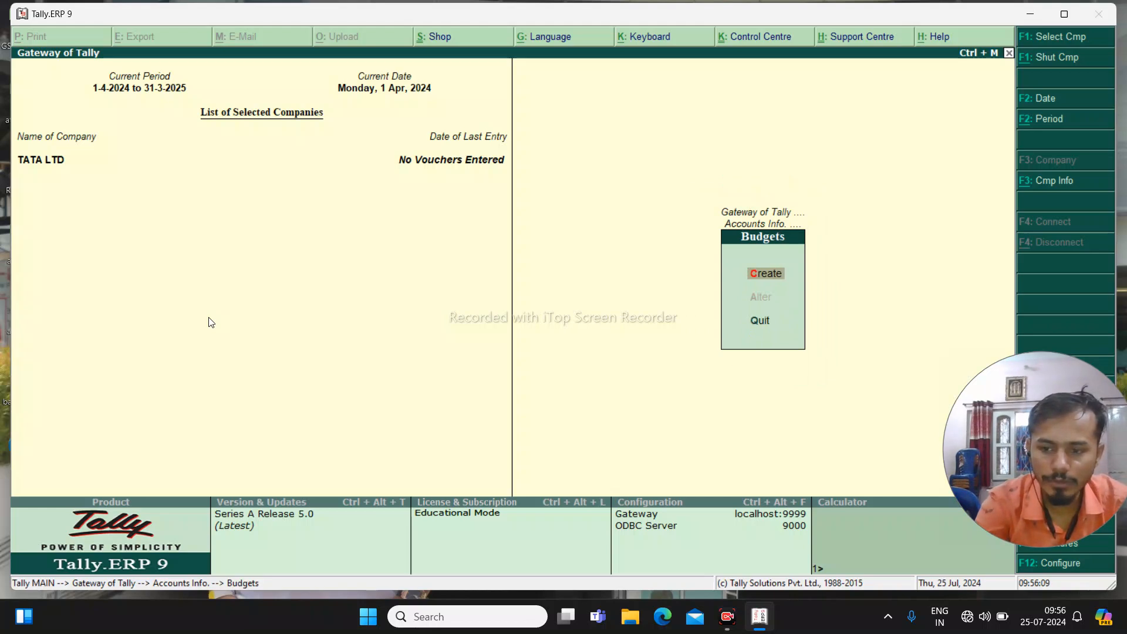
key("Return")
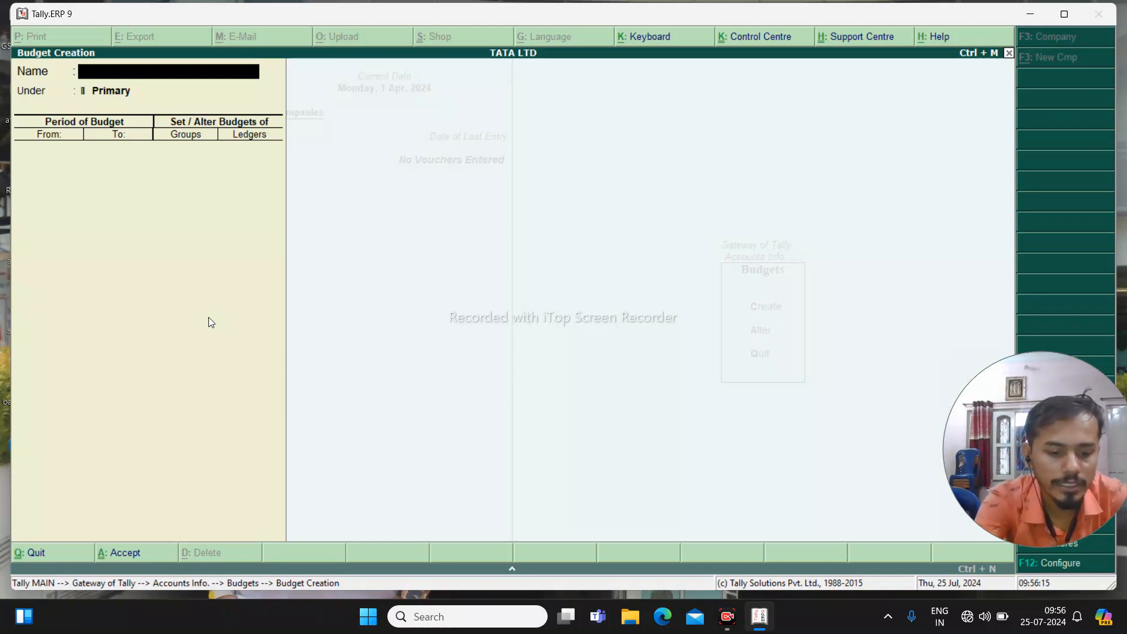
type("TRANS")
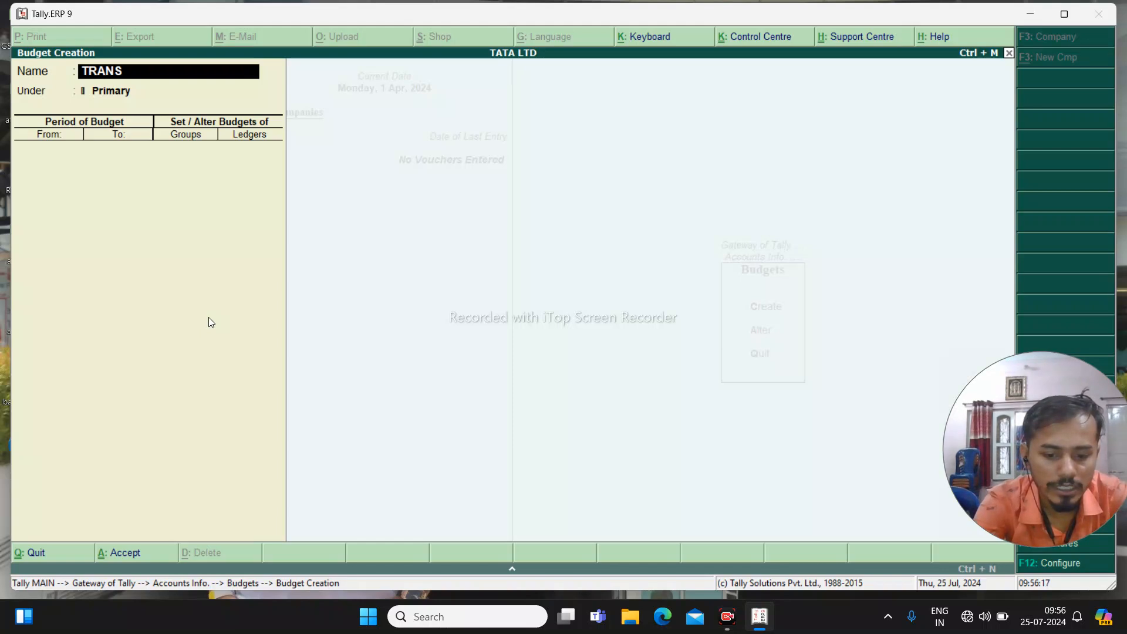
type("PORT")
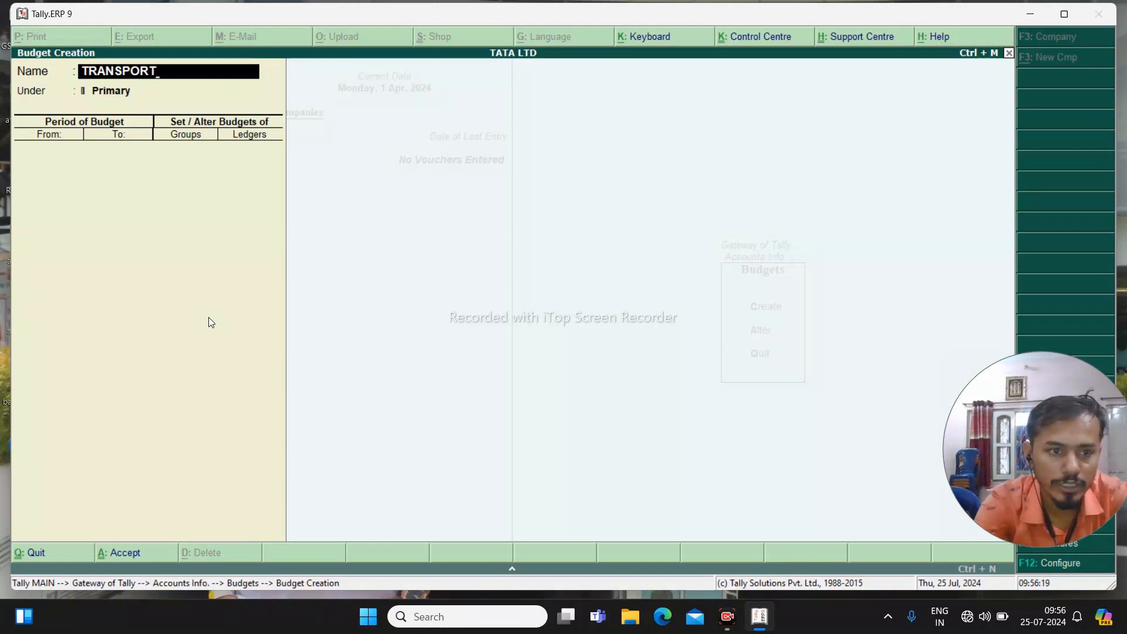
key("Return")
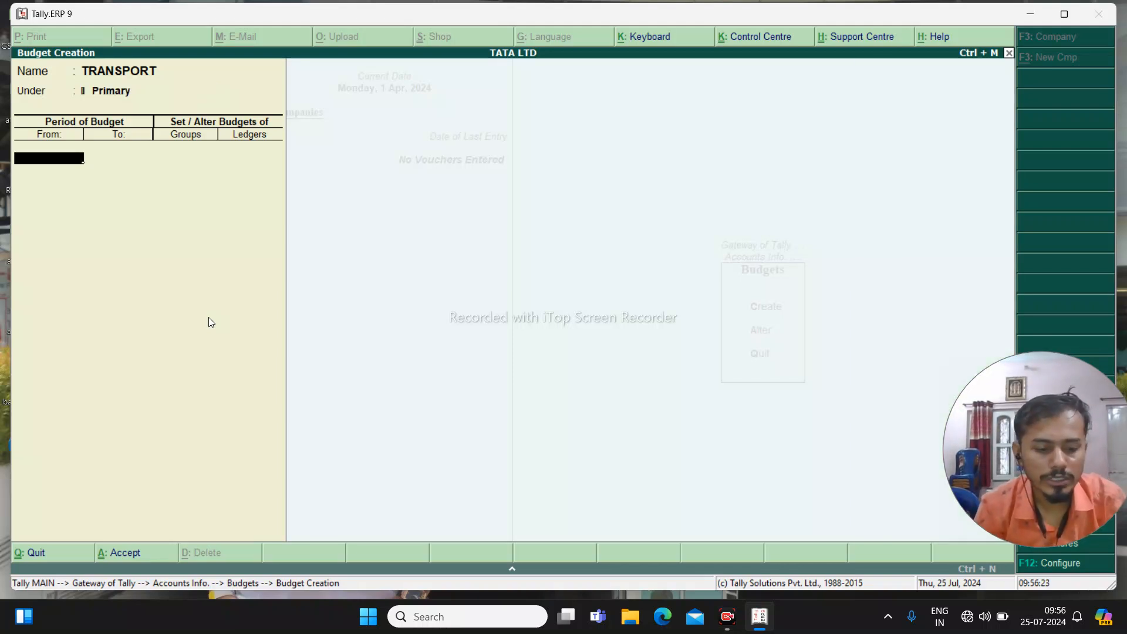
Set the TRANSPORT budget period from 1-4-2024 to 1-7-2024
type("1-1-")
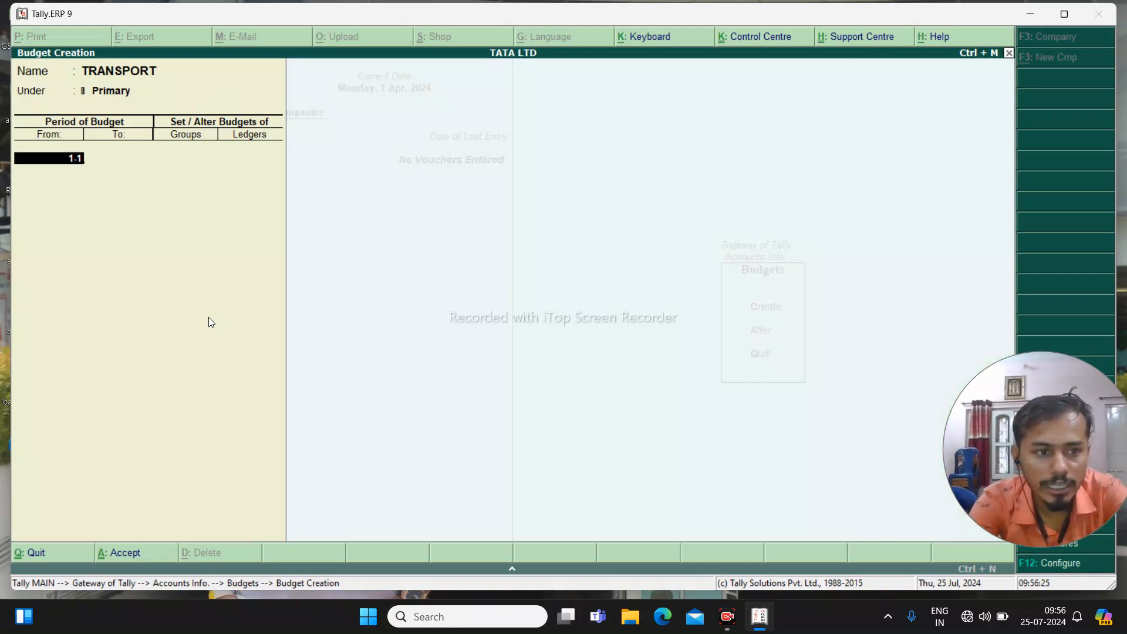
key("BackSpace")
key("BackSpace")
key("BackSpace")
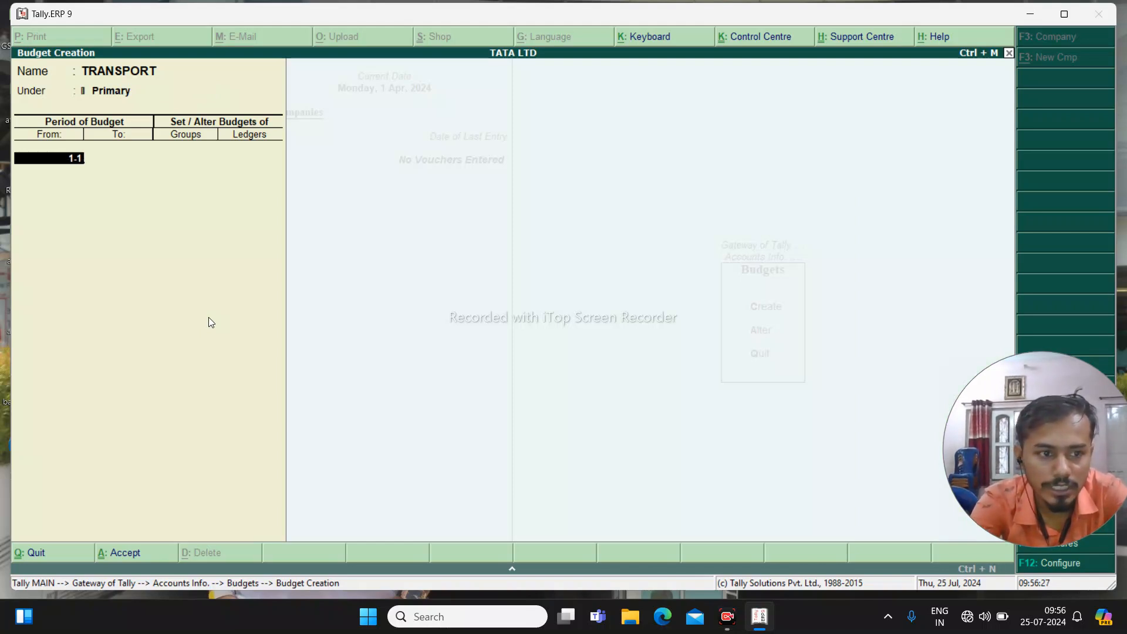
type("11-4-2")
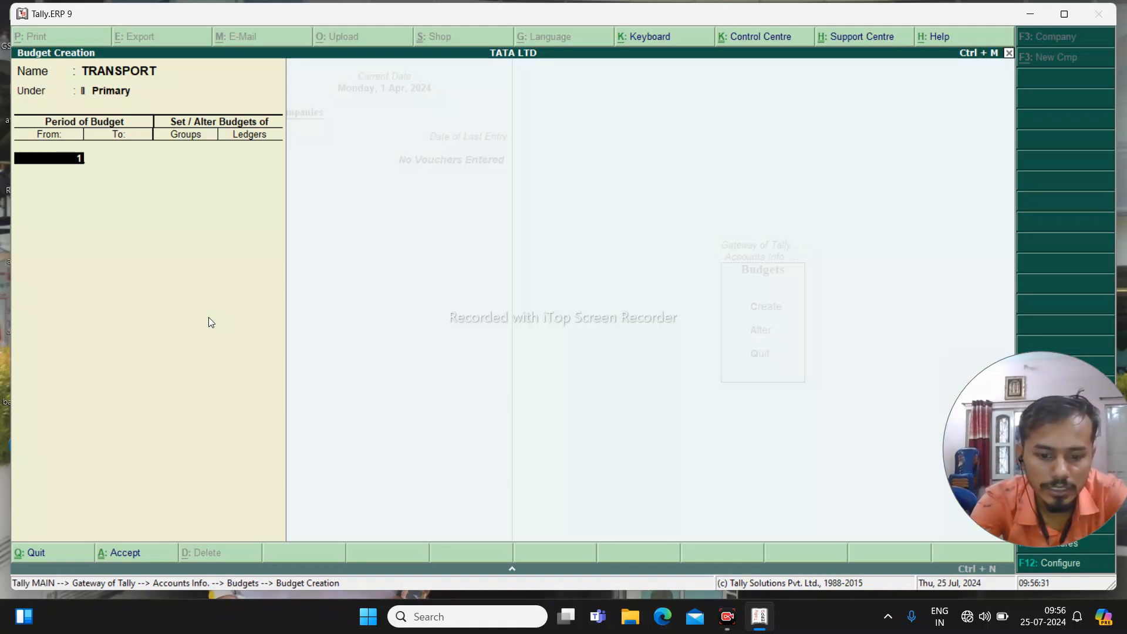
type("02")
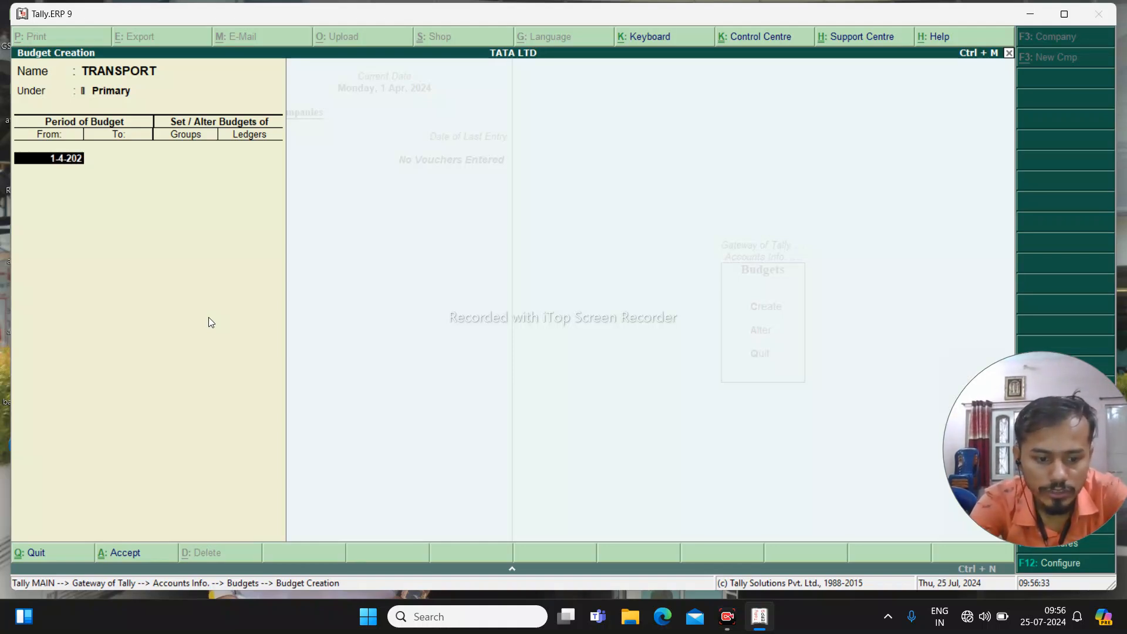
type("4")
key("Return")
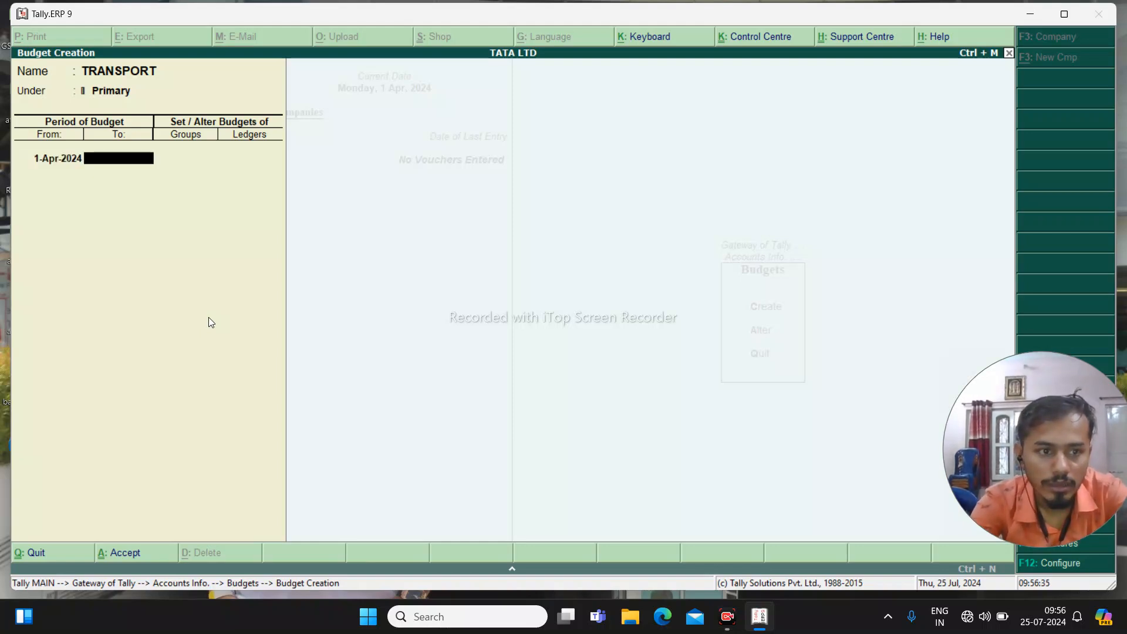
type("1-7")
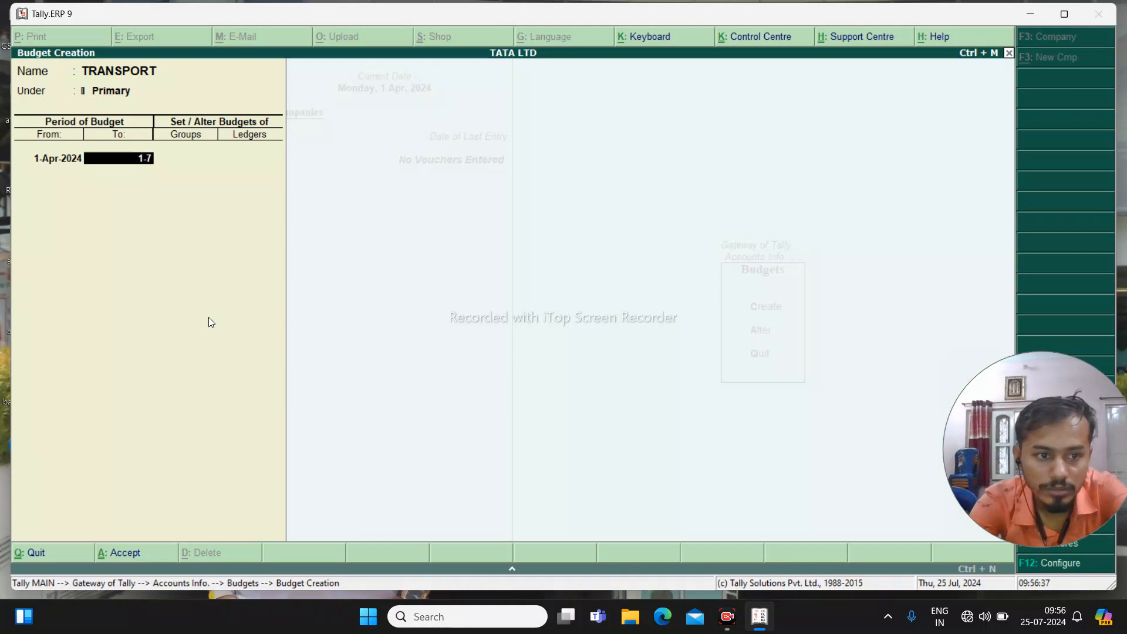
type("-2024")
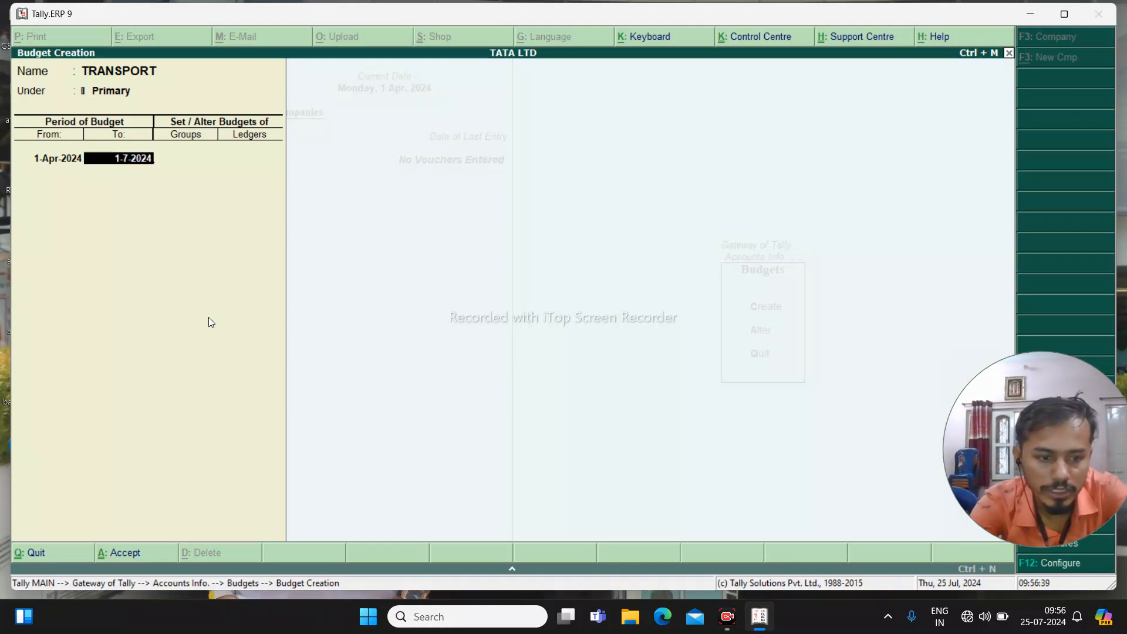
key("Return")
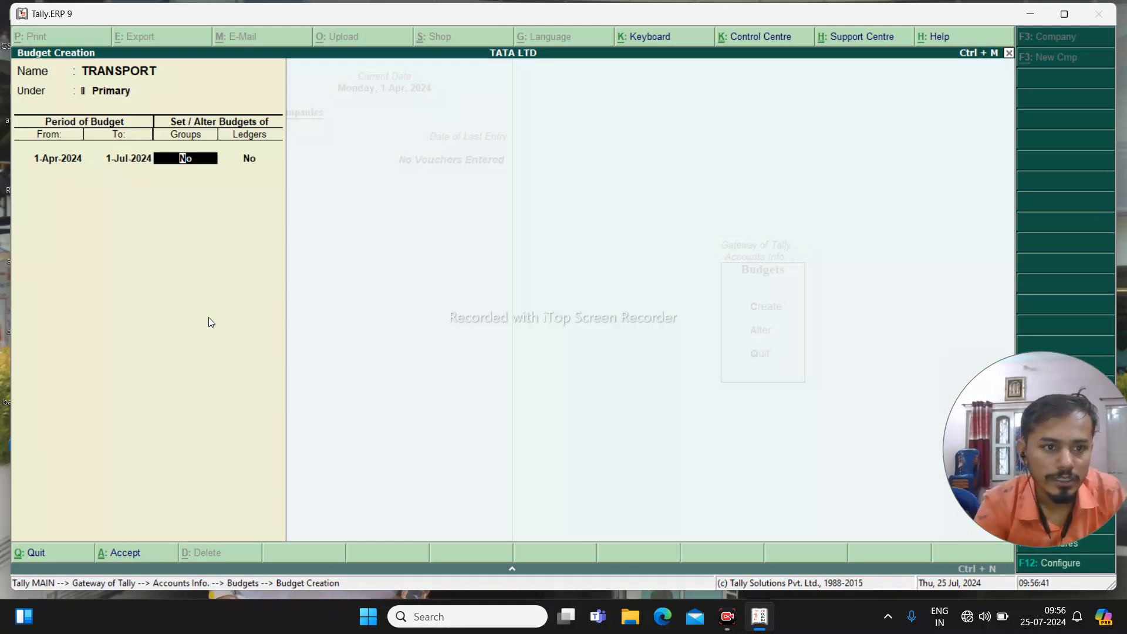
Enable group budgets and add Indirect Expenses, budgeted On Closing Balance, with an amount of 800000
type("y")
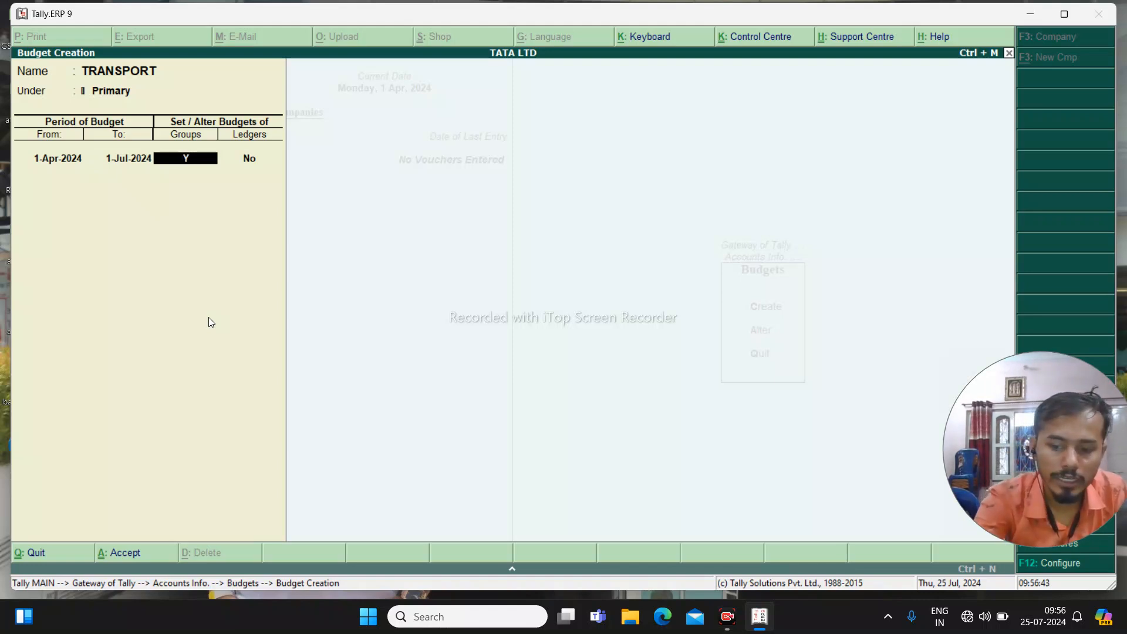
key("Return")
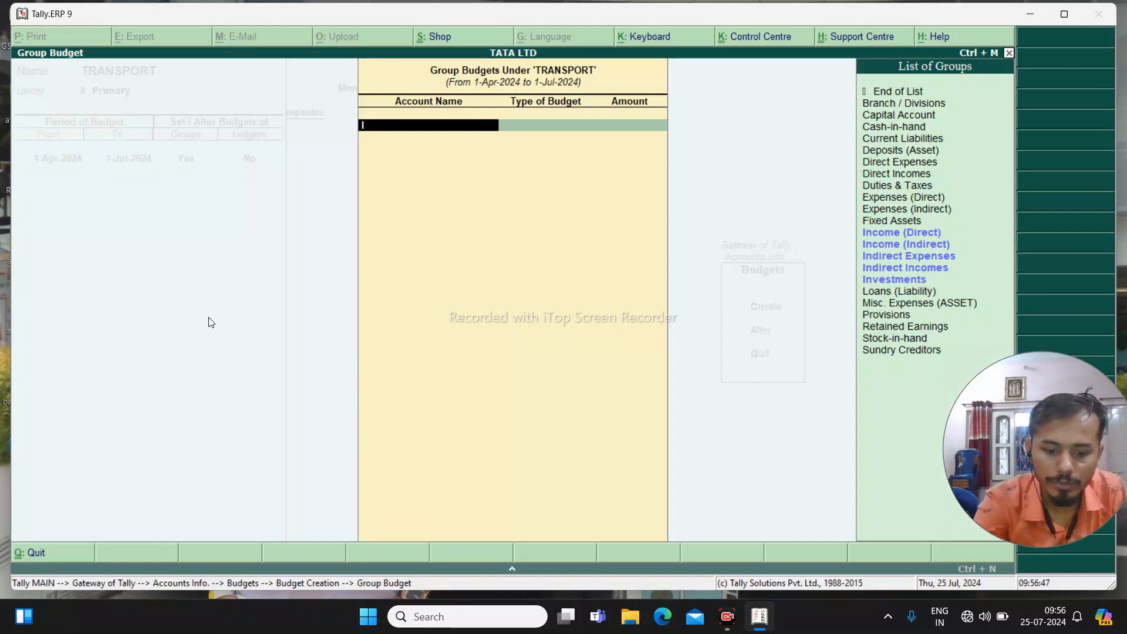
type("in")
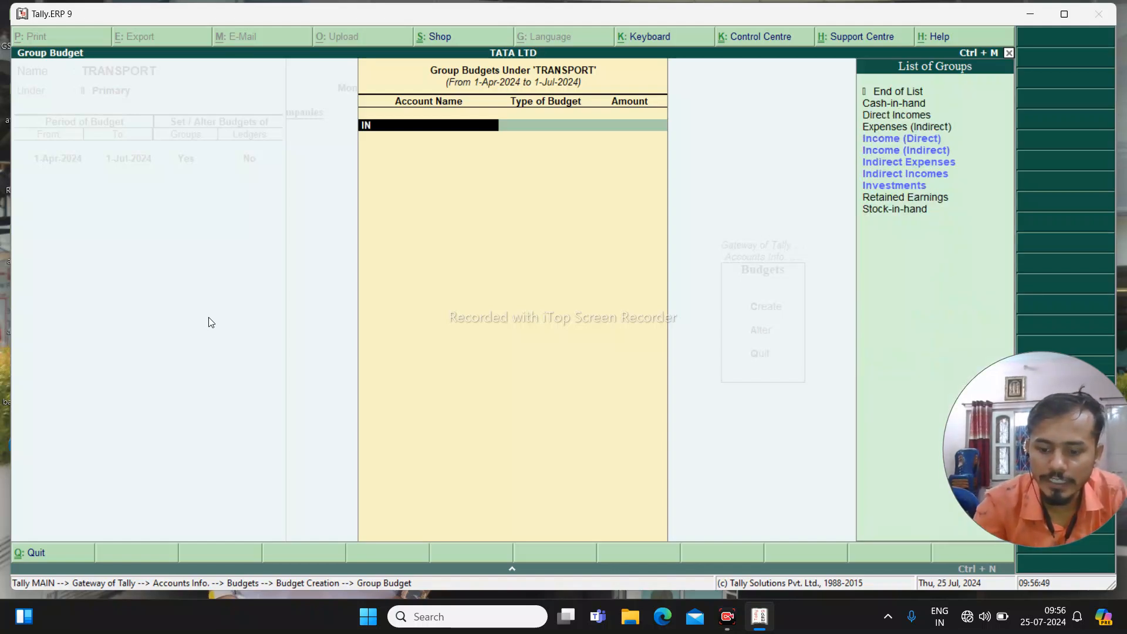
key("Down")
key("Down")
key("Down")
key("Down")
key("Down")
key("Down")
key("Down")
key("Return")
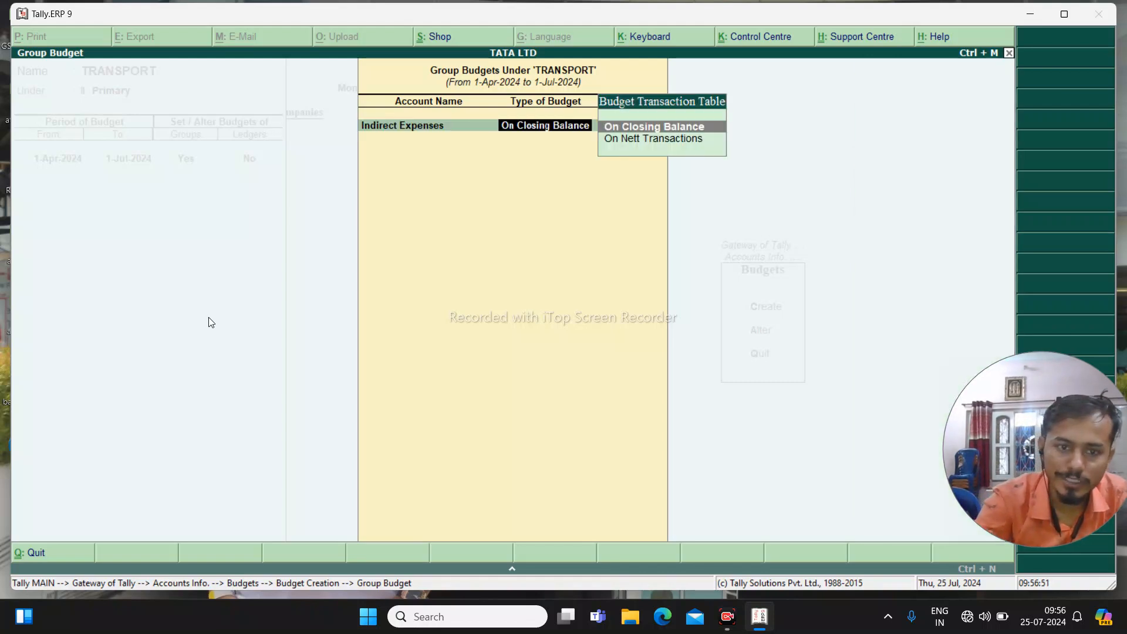
key("Return")
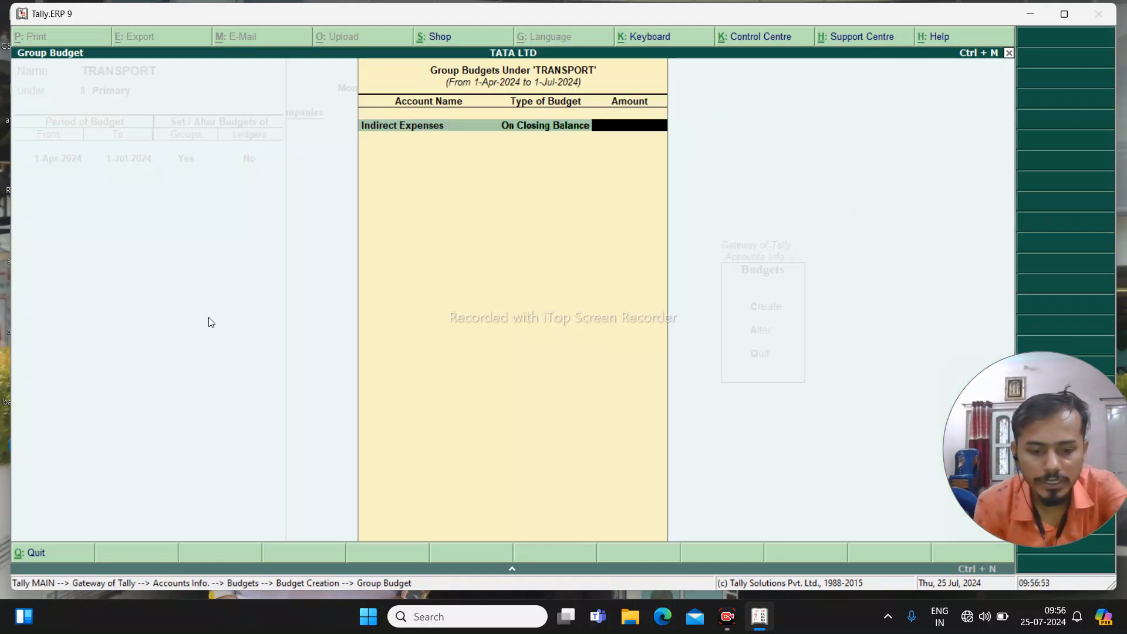
type("800000")
key("Return")
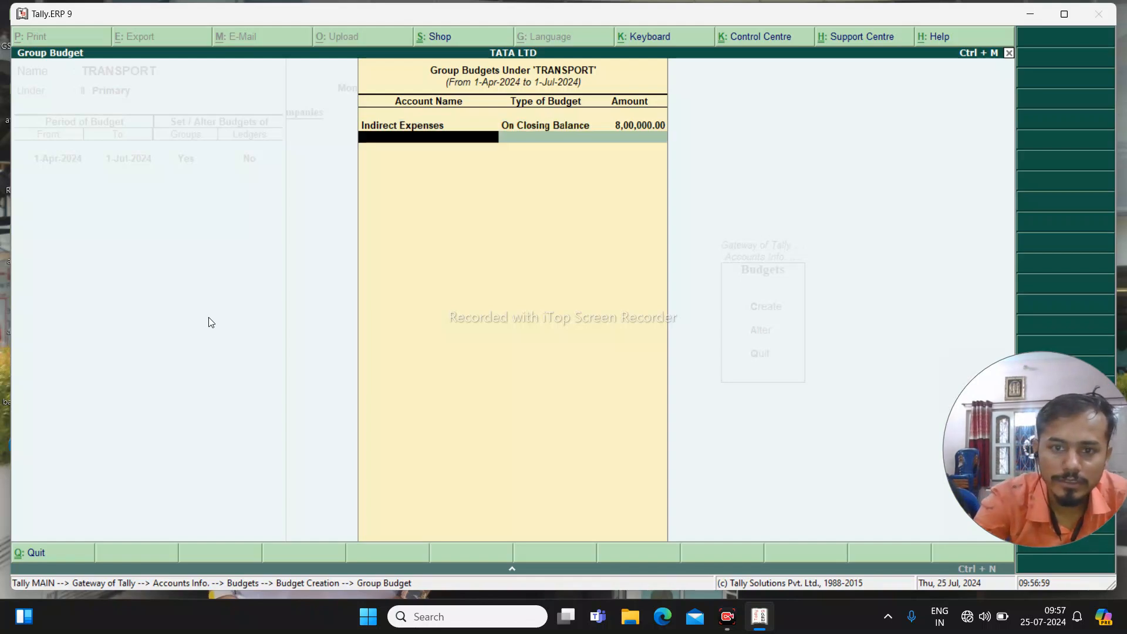
key("Return")
Enable ledger budgets and add the SALARY ledger, budgeted On Closing Balance, with an amount of 60000
key("y")
key("Return")
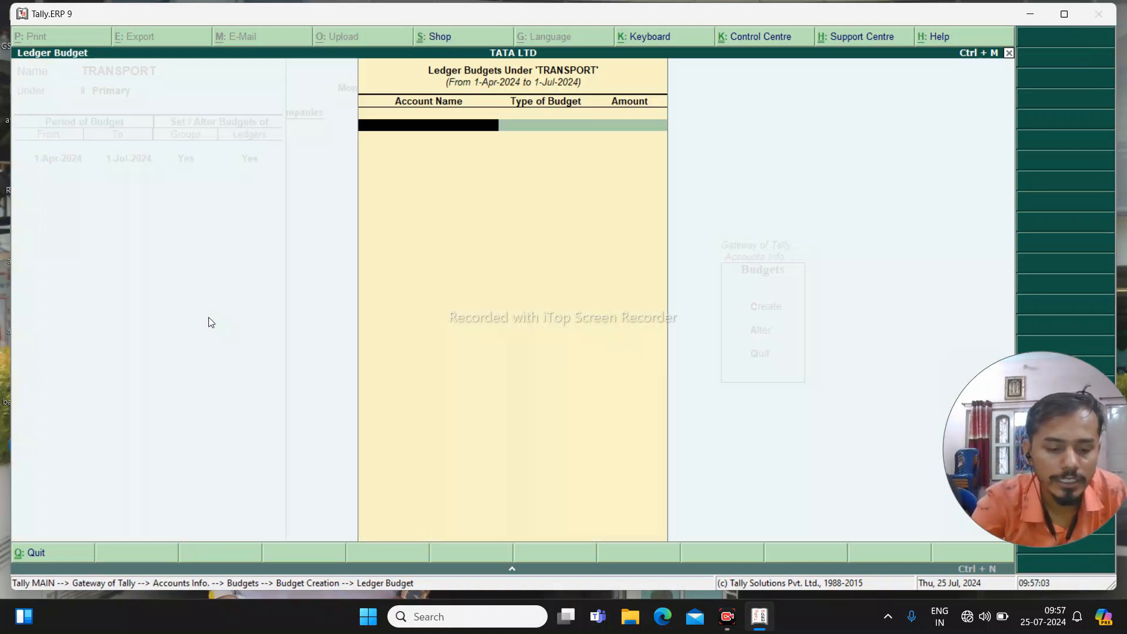
type("S")
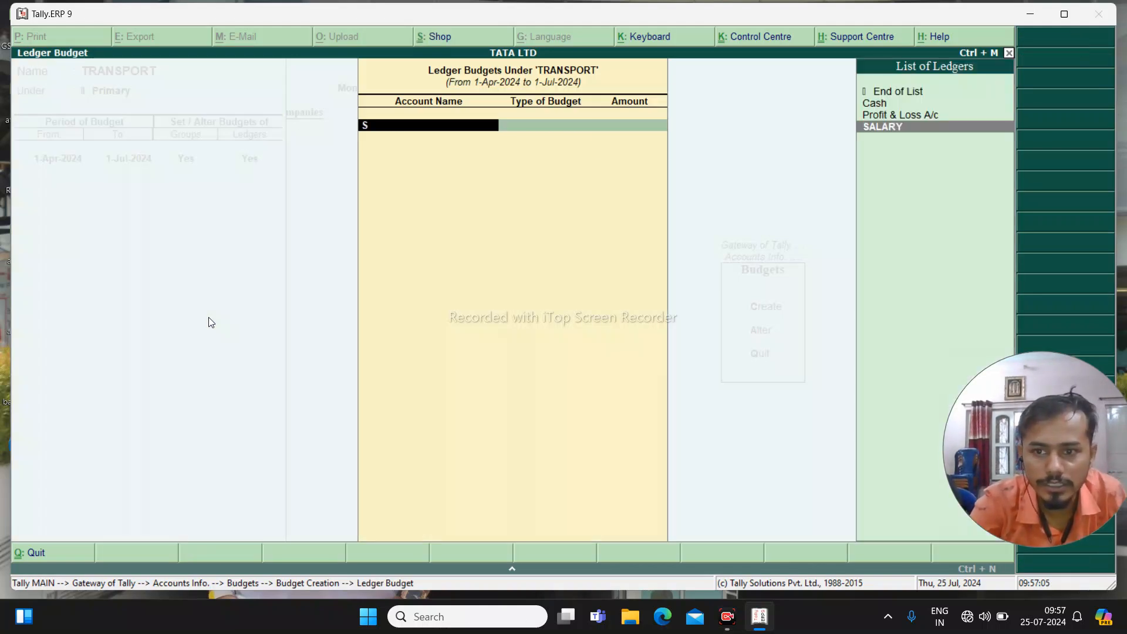
key("Return")
key("Return")
type("60,00")
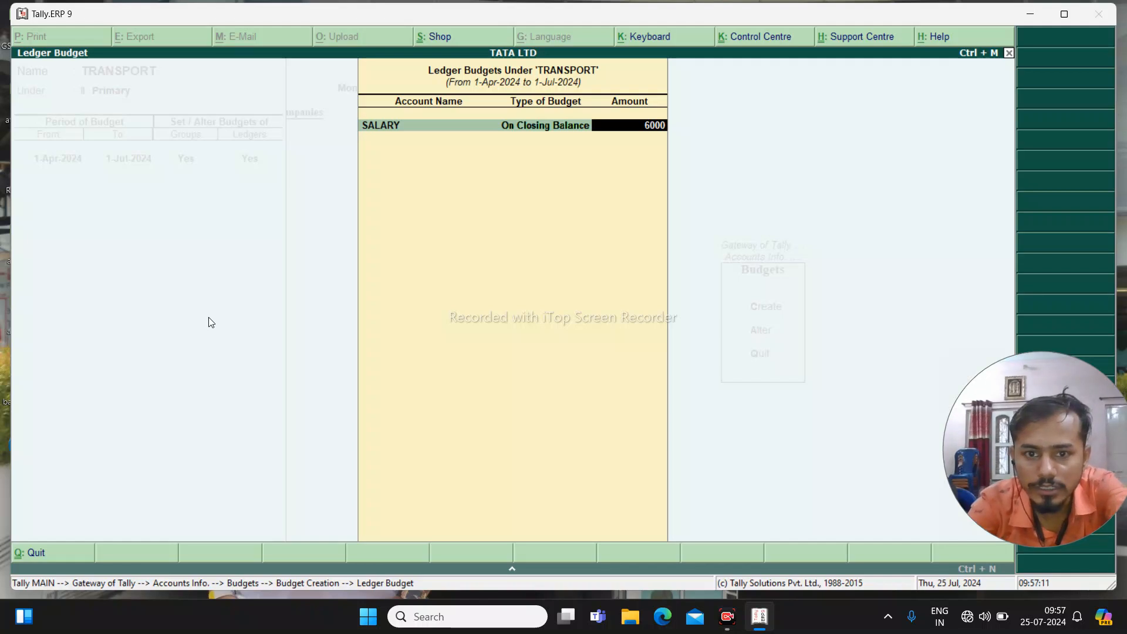
type("0")
key("Return")
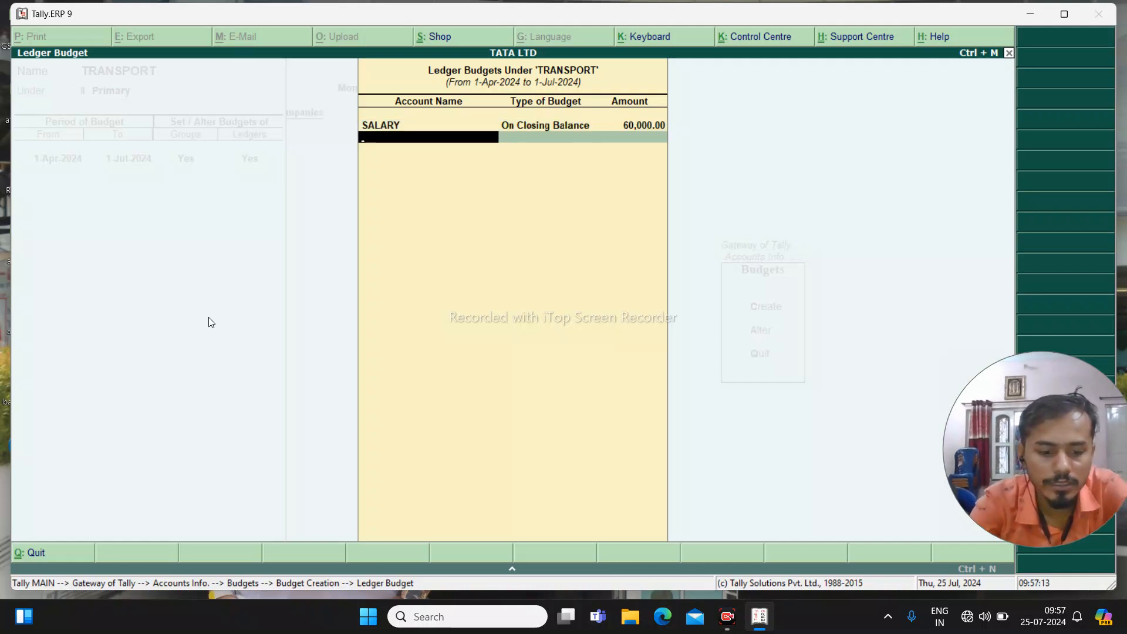
Add the RENT ledger, budgeted On Closing Balance, with an amount of 120000 and finish the ledger budget list
type("R")
key("Return")
key("Return")
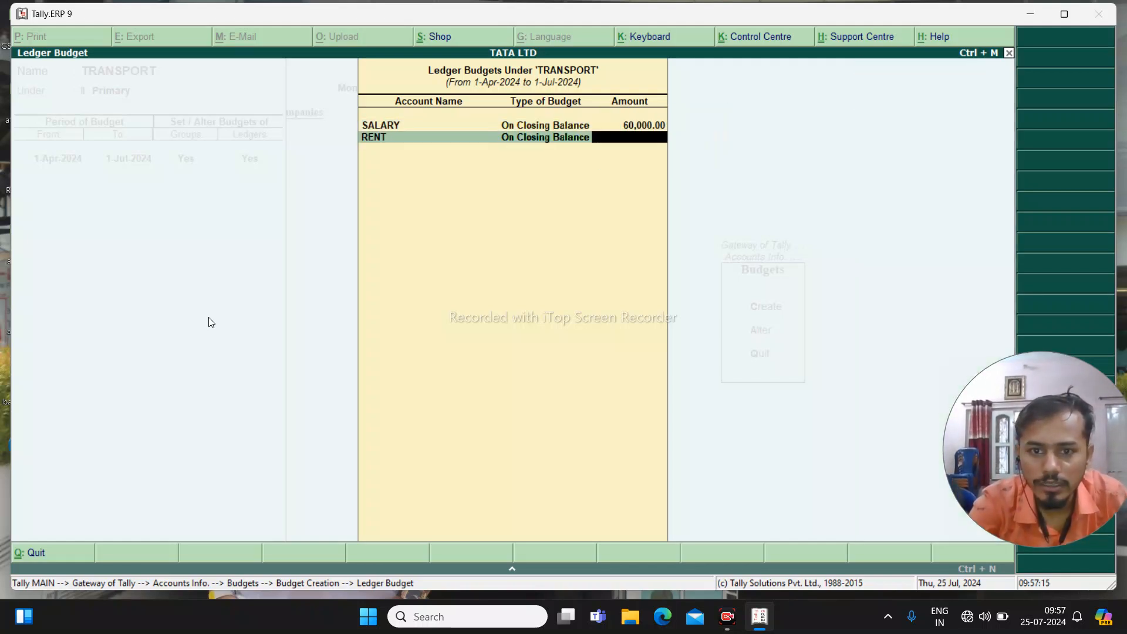
type("120000")
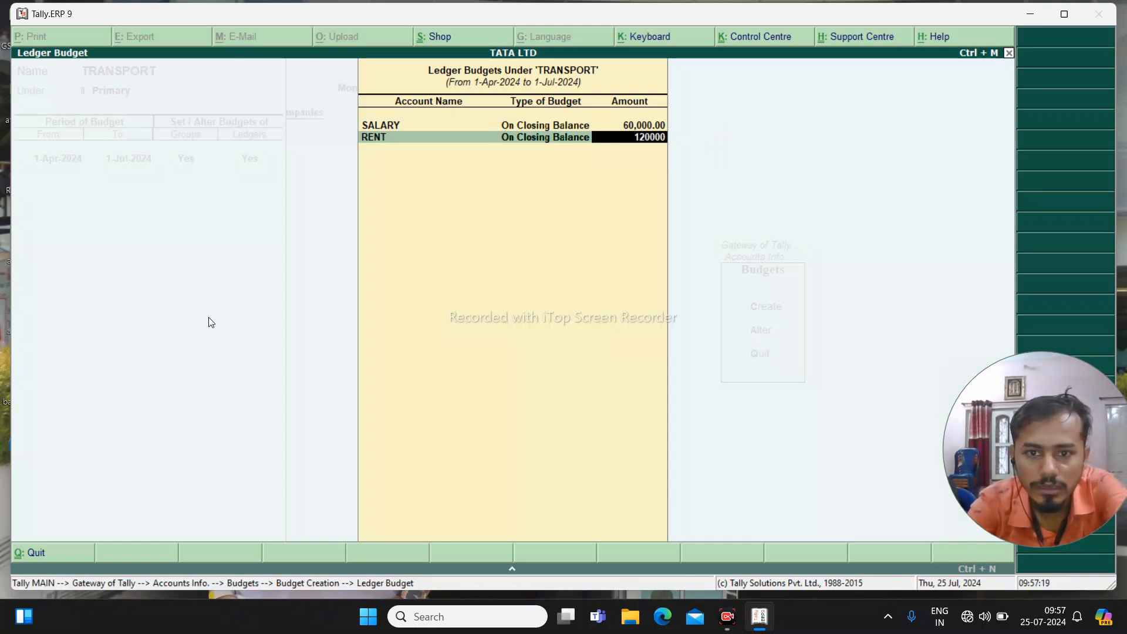
key("Return")
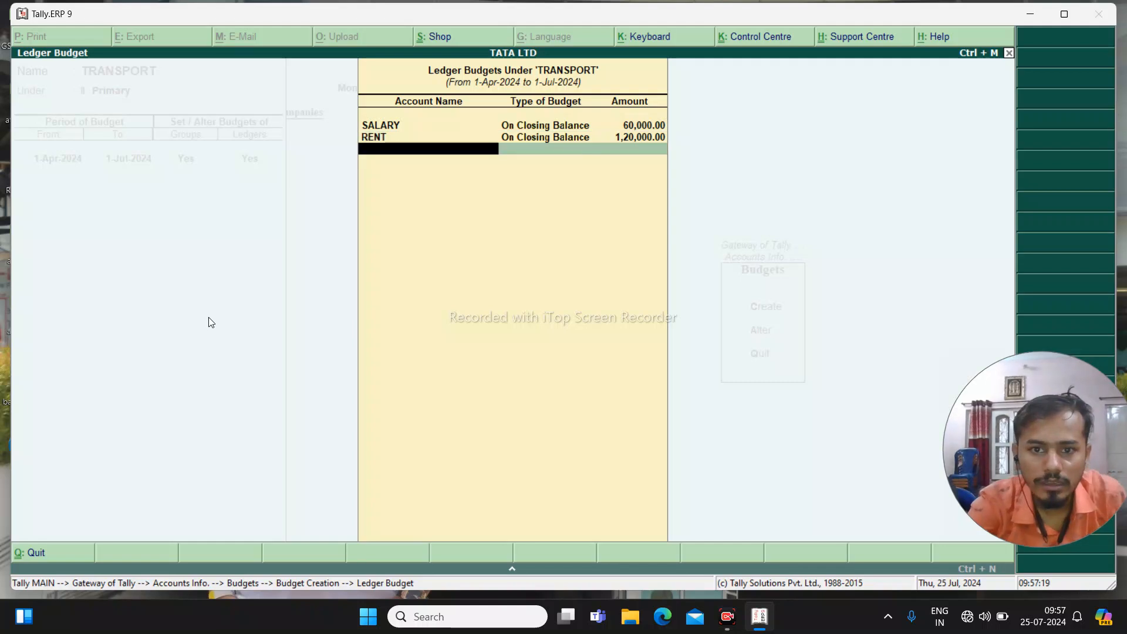
key("Return")
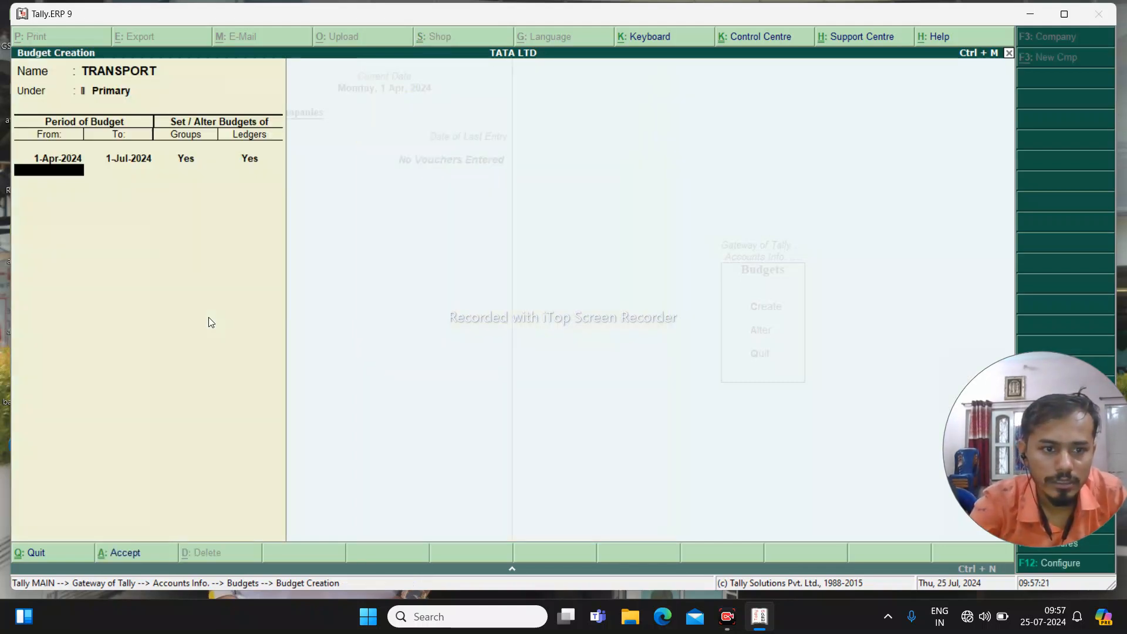
Save the TRANSPORT budget and return to the Gateway of Tally
key("ctrl+a")
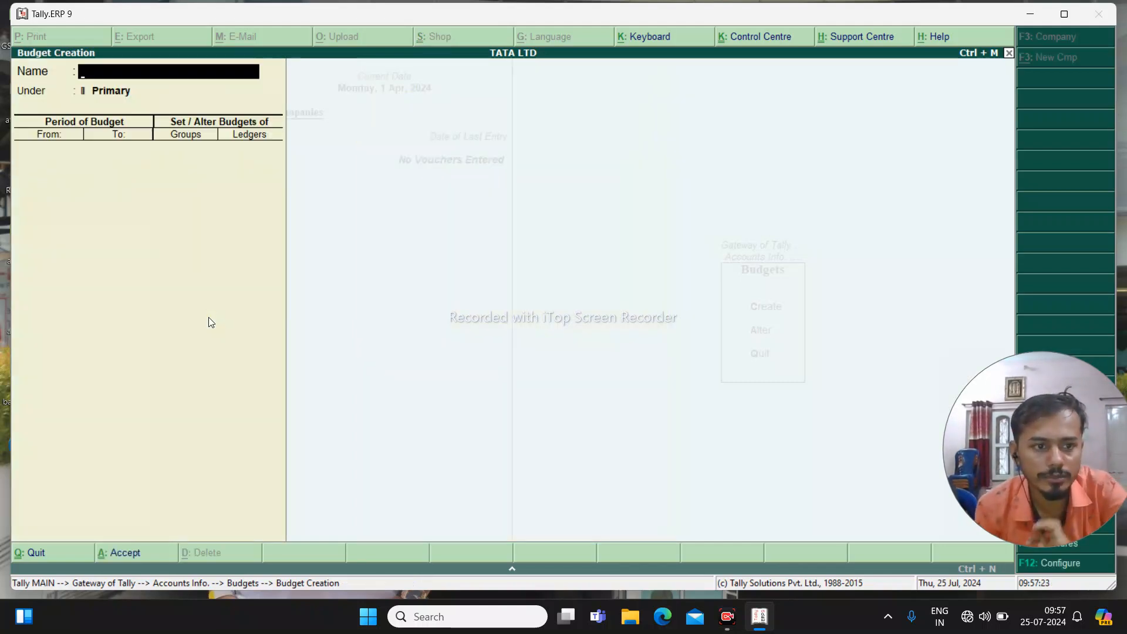
key("Escape")
key("Escape")
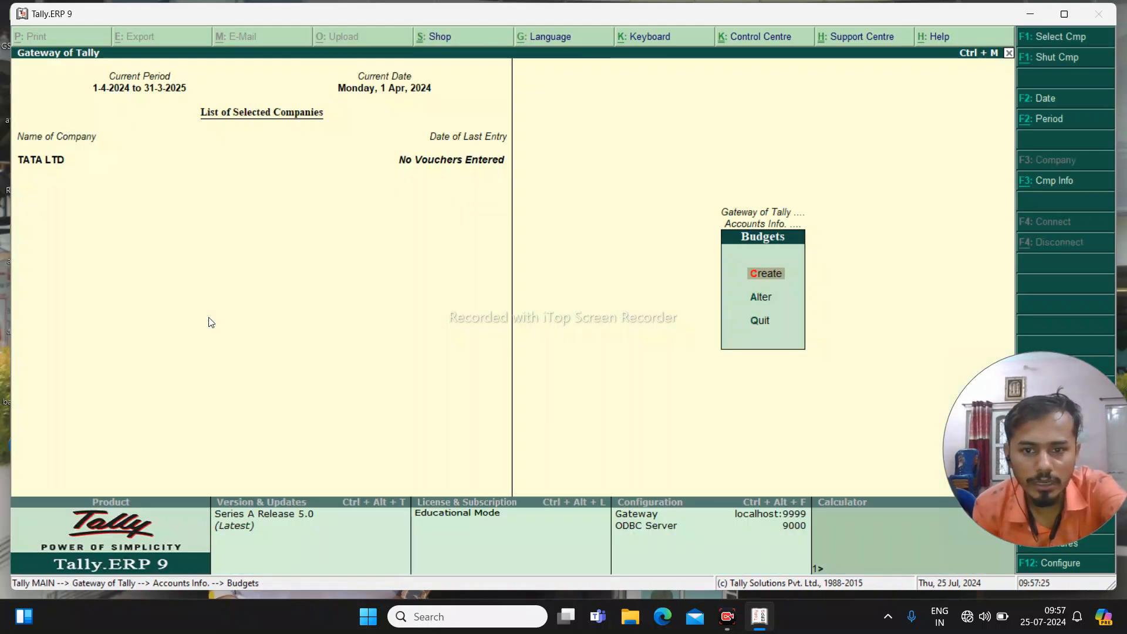
key("Escape")
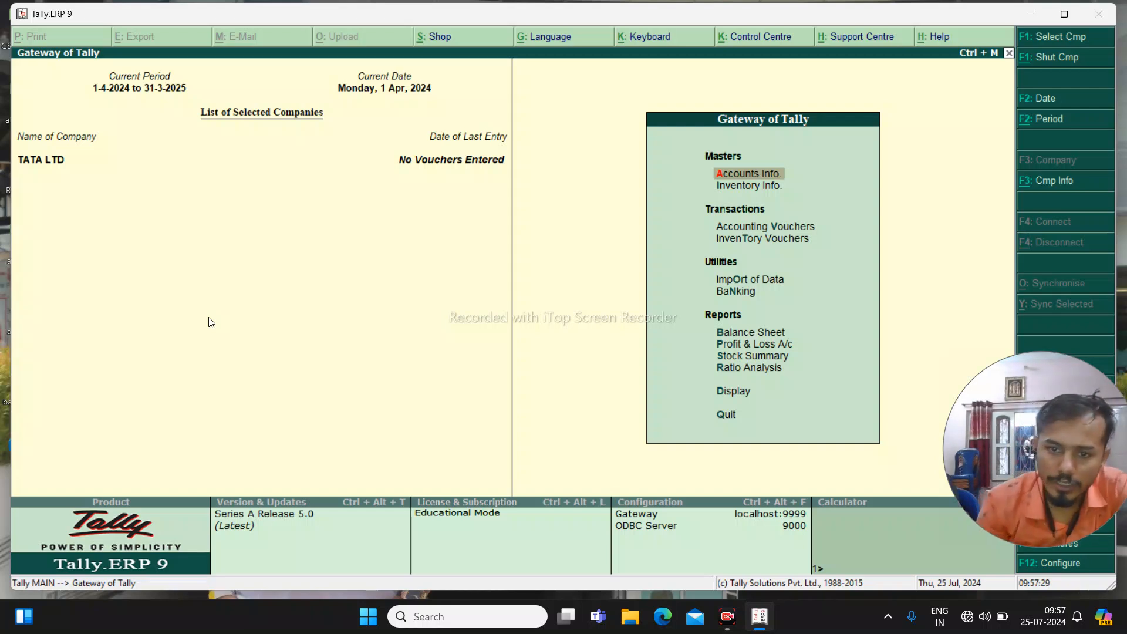
Record a payment voucher dated 1-Apr-2024 from Cash to SALARY for 5000 and save it
key("Down")
key("Down")
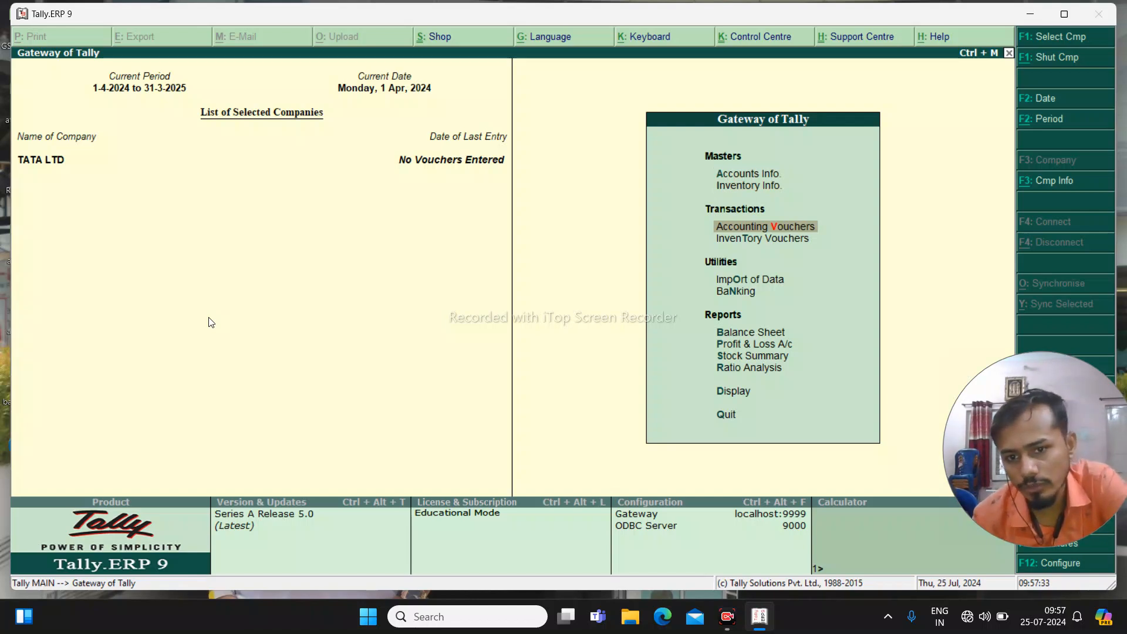
key("Return")
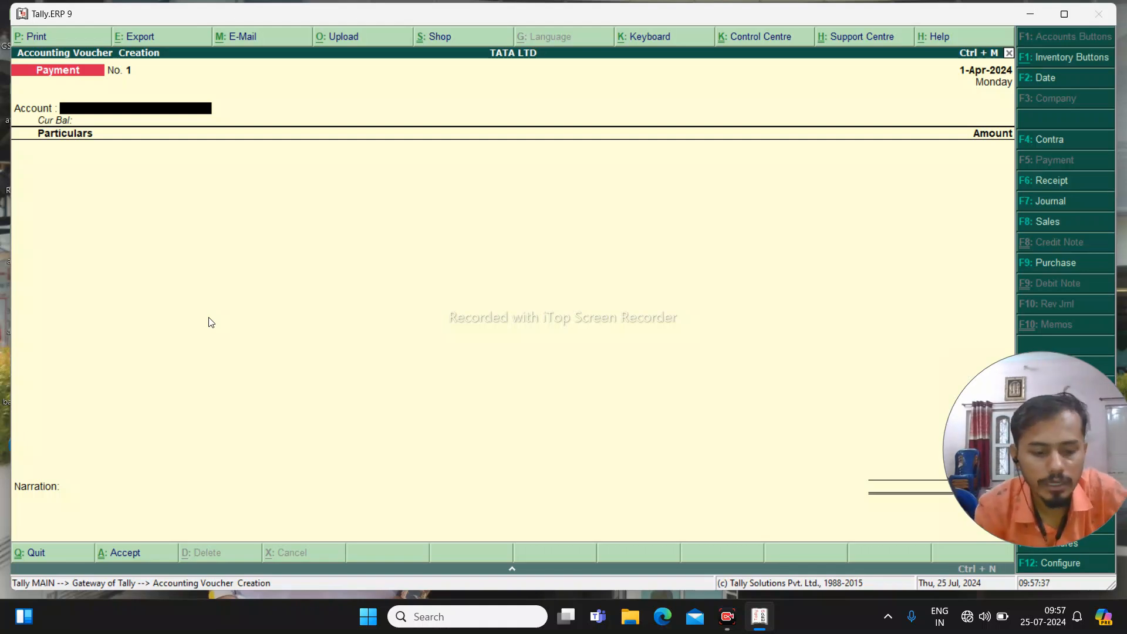
type("CA")
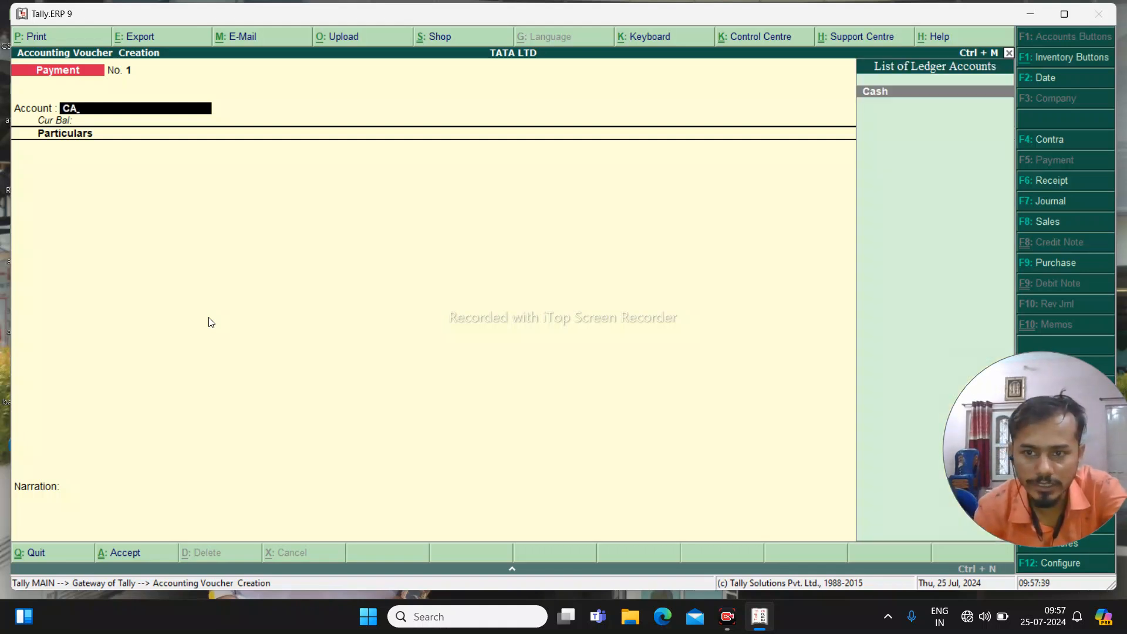
key("Return")
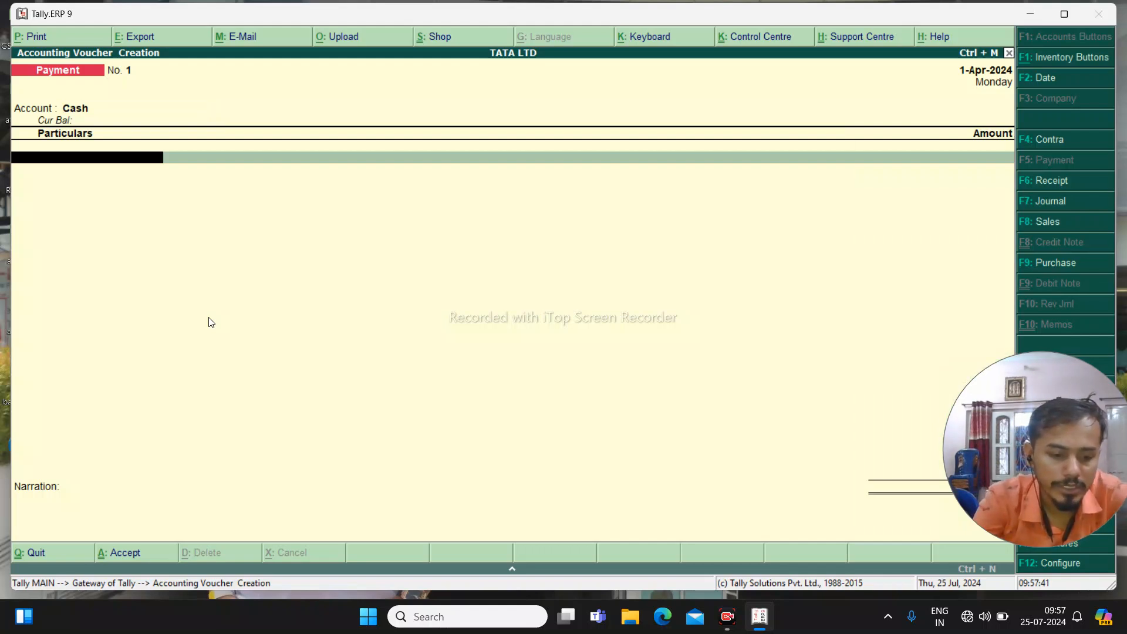
type("S")
key("Return")
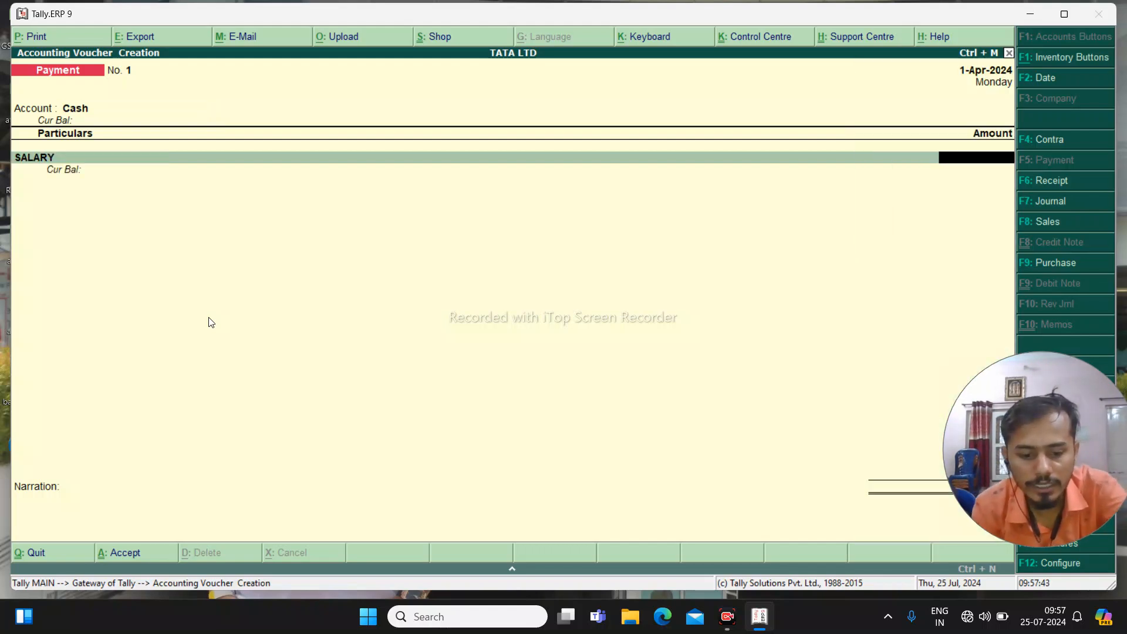
type("5000")
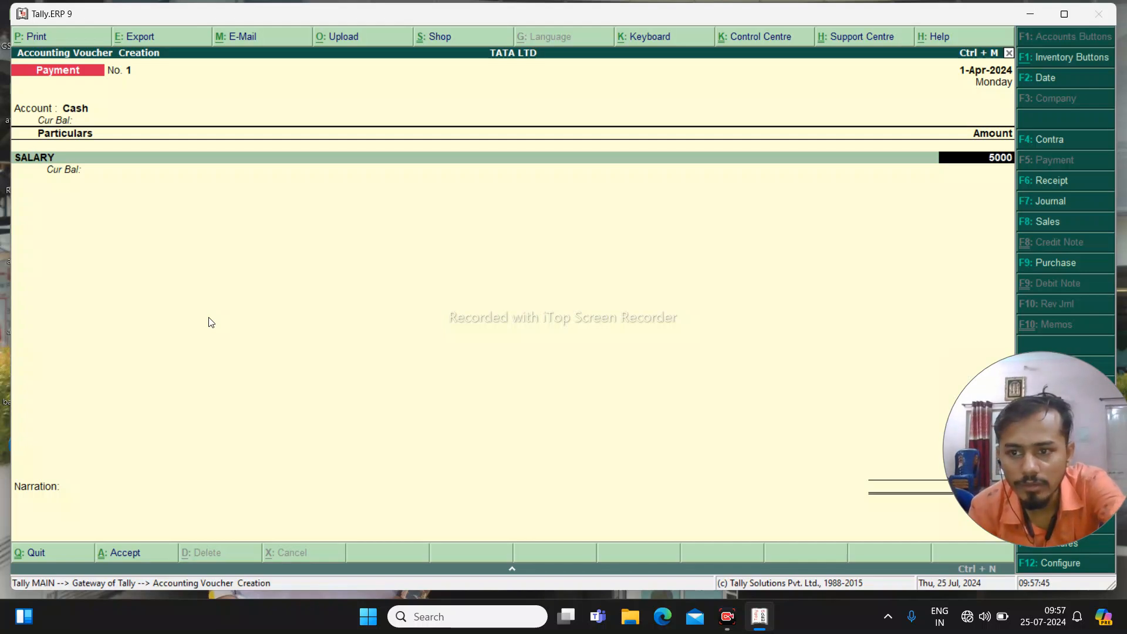
key("Return")
key("Return")
key("Return")
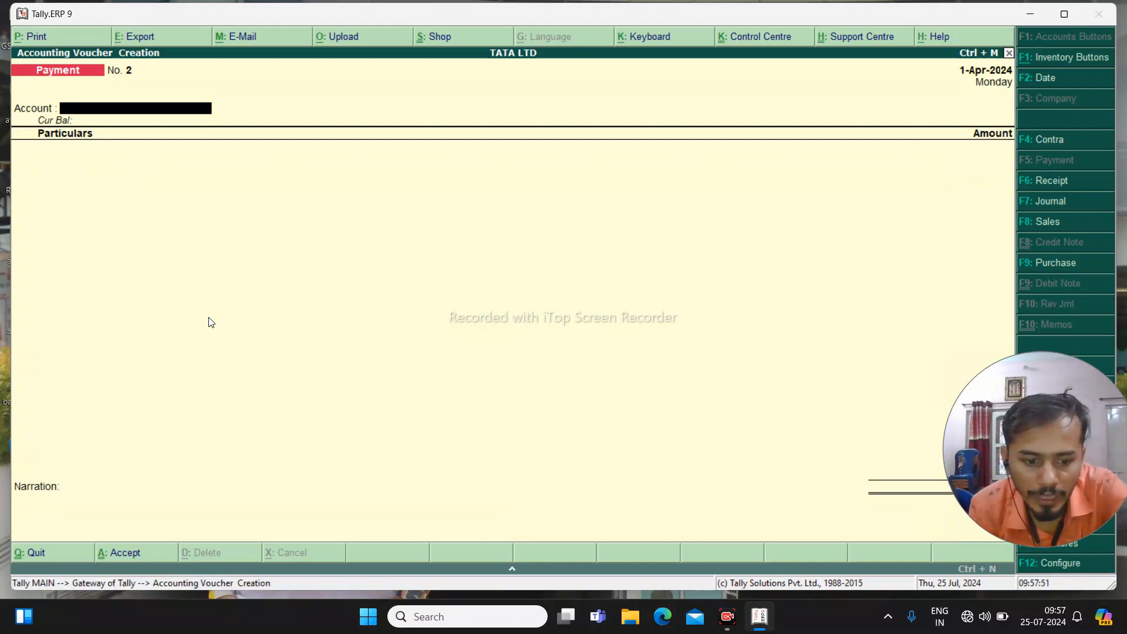
Set the date of the second payment voucher to 1-5-2024
key("F2")
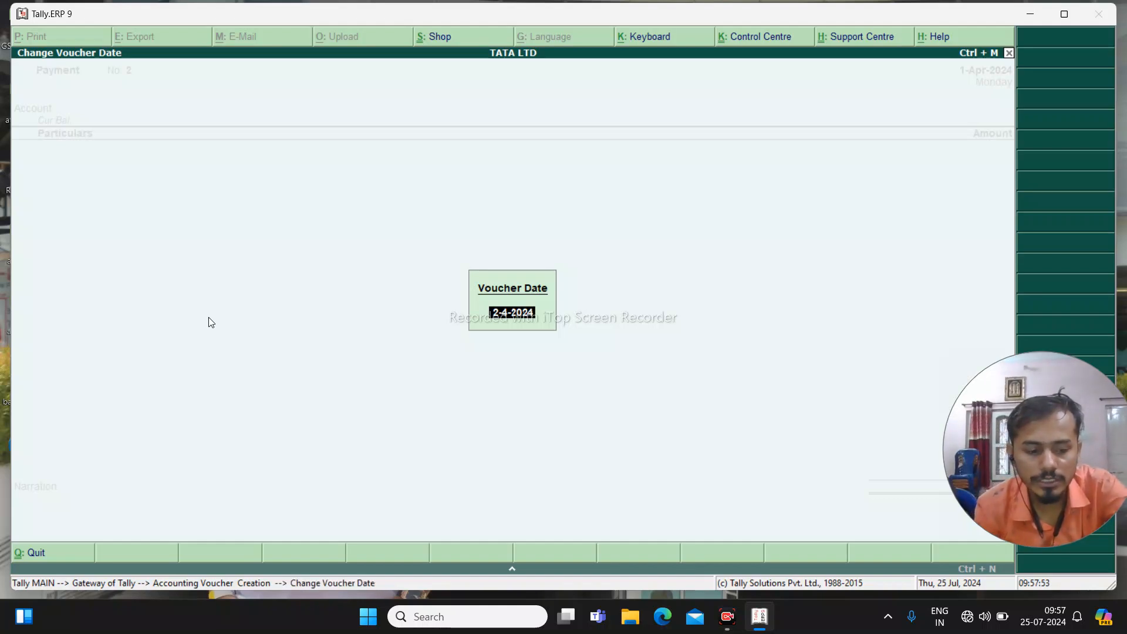
key("BackSpace")
type("1-5-2024")
key("Return")
Record a payment from Cash to SALARY for 6000 and save the voucher
type("c")
key("Return")
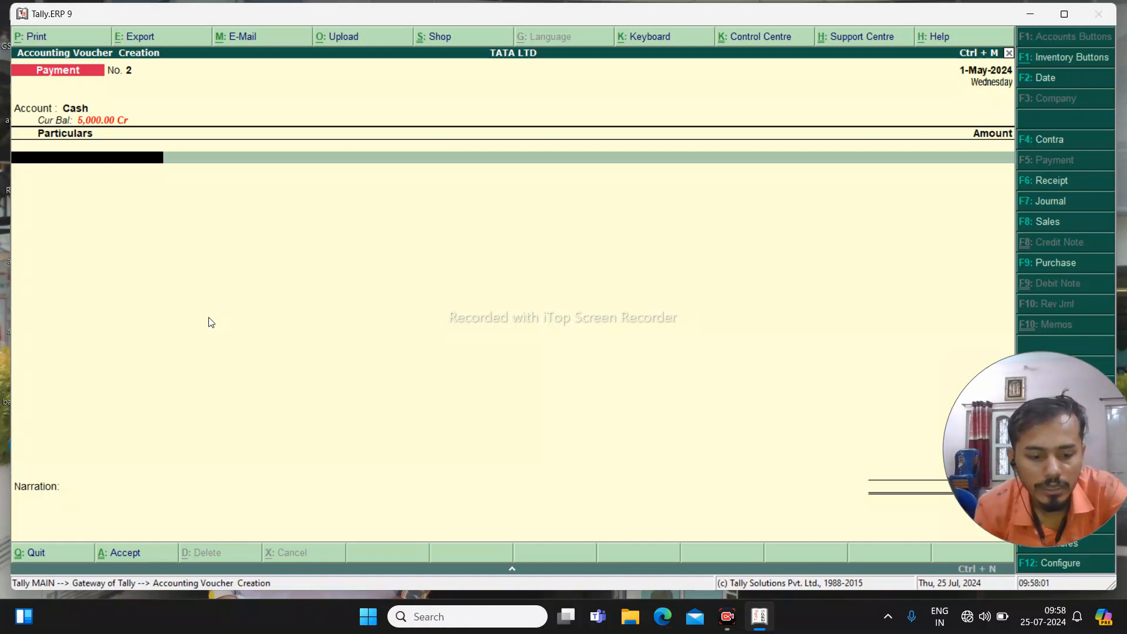
type("S")
key("Return")
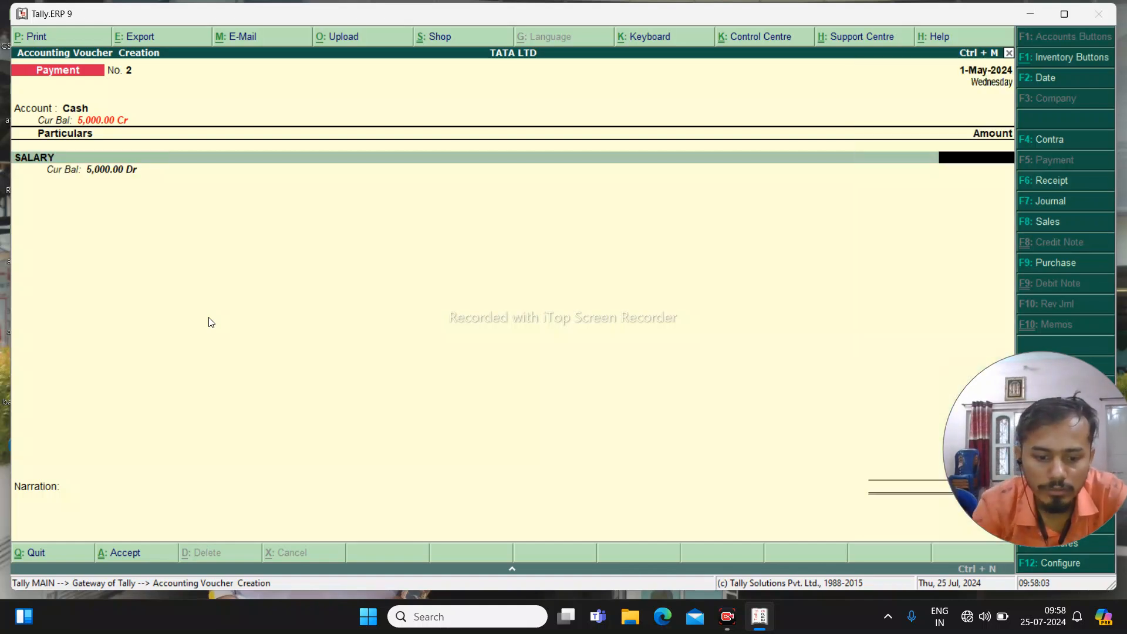
type("6000")
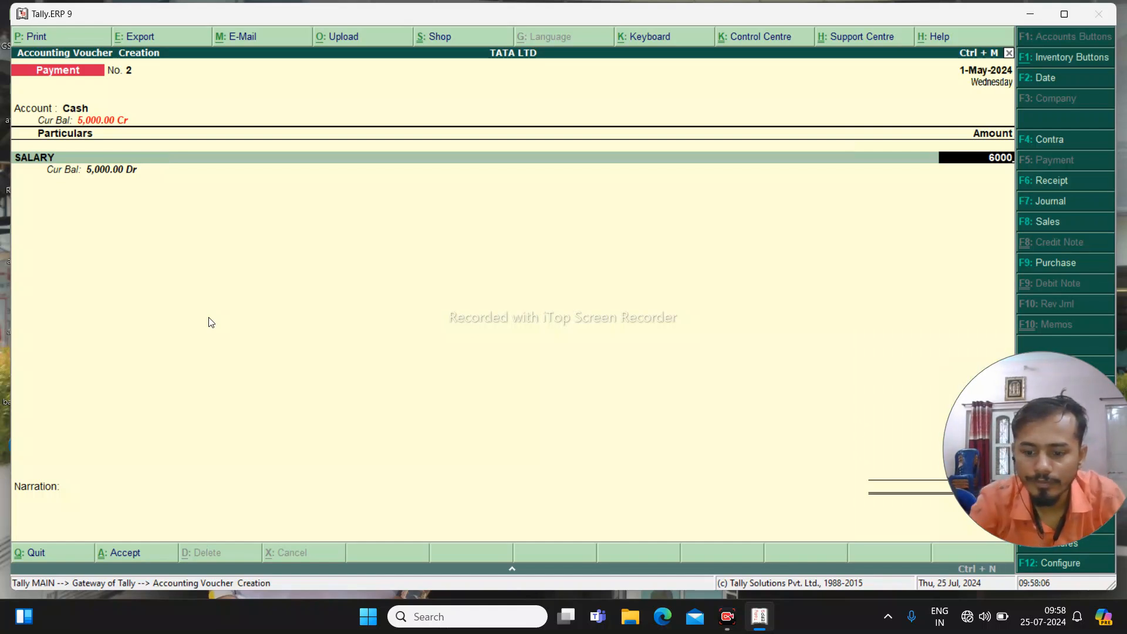
key("Return")
key("Return")
key("Return")
key("Return")
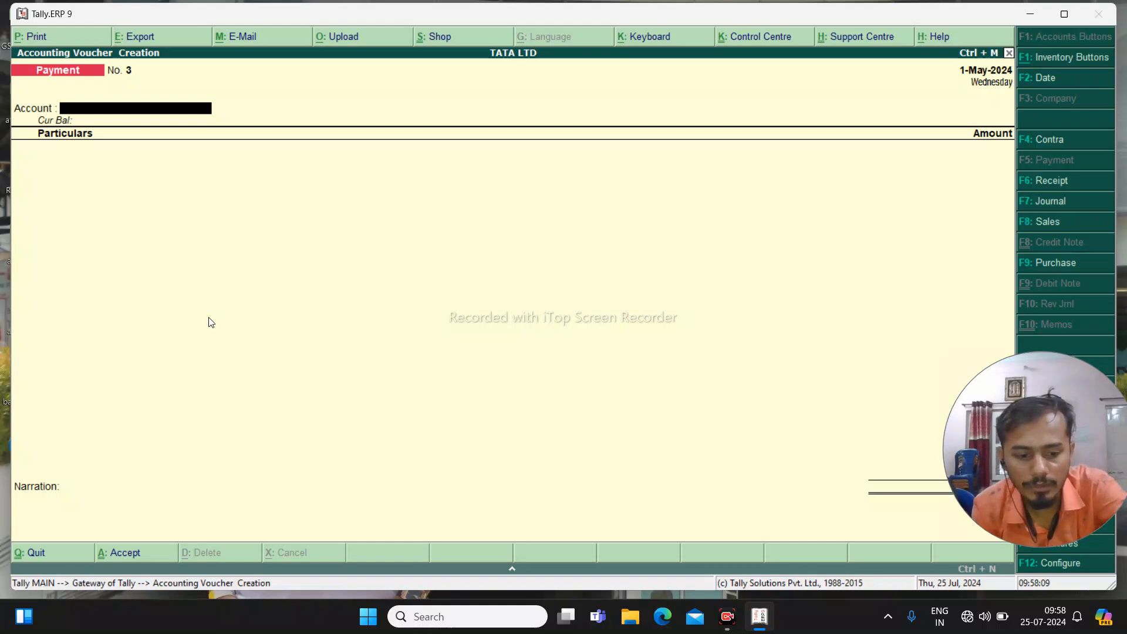
Record and save a payment voucher from Cash to RENT for 5000, then return to the Gateway of Tally
type("c")
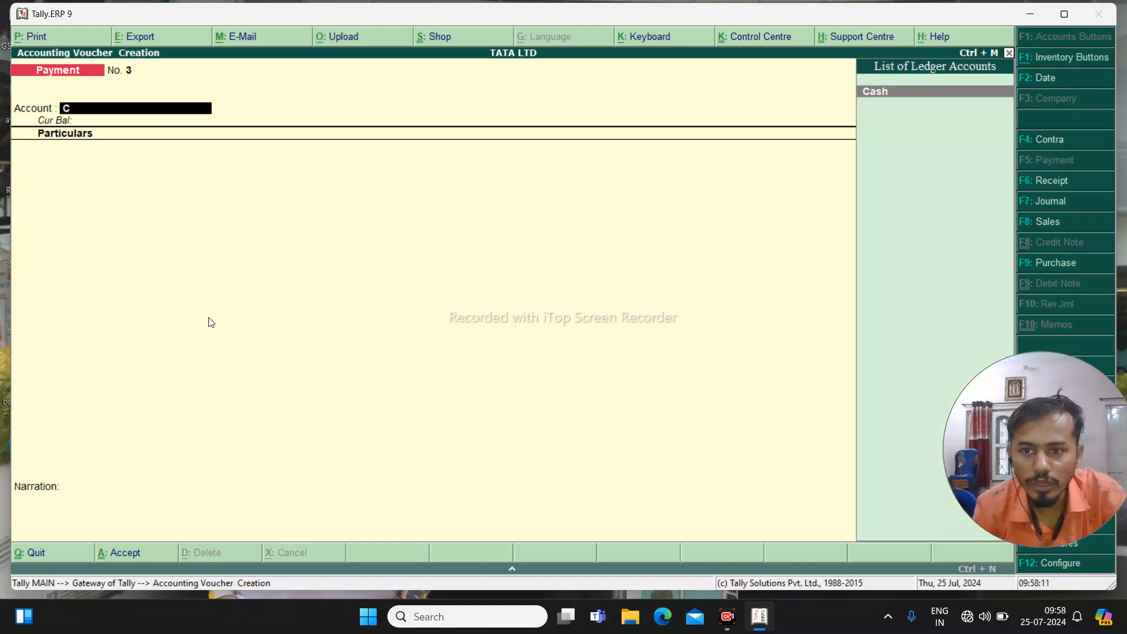
key("Return")
type("re")
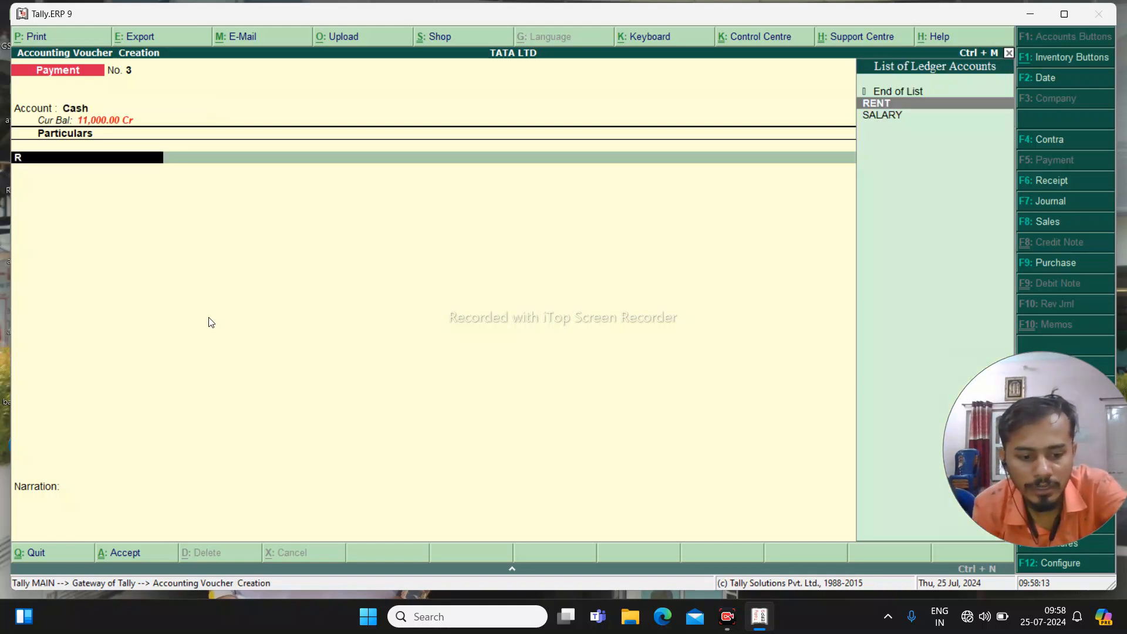
key("Return")
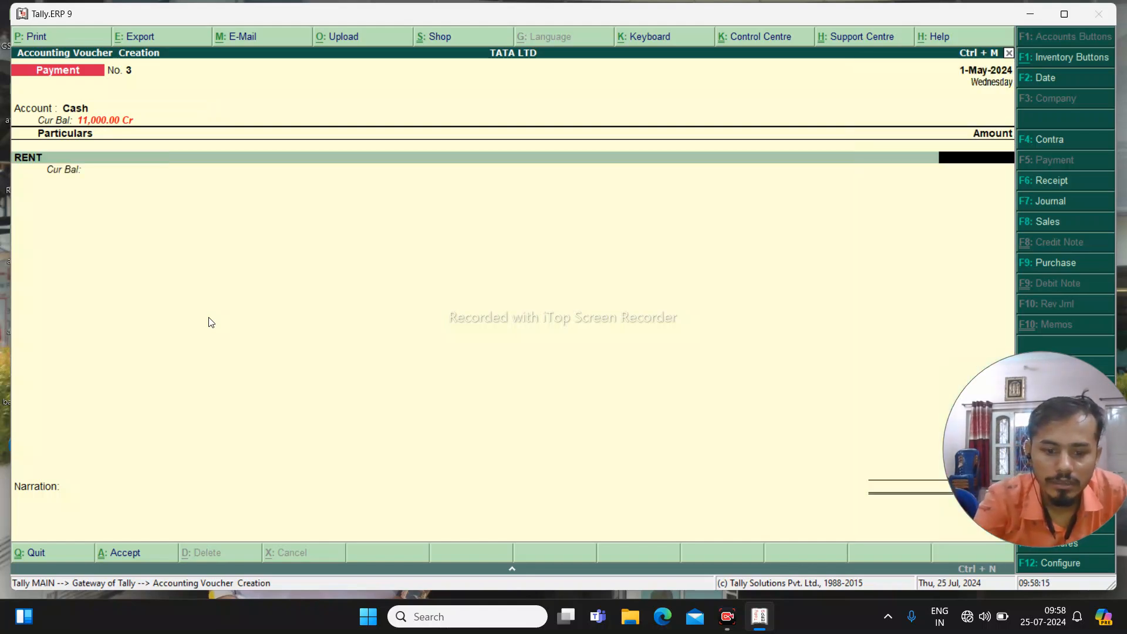
type("5000")
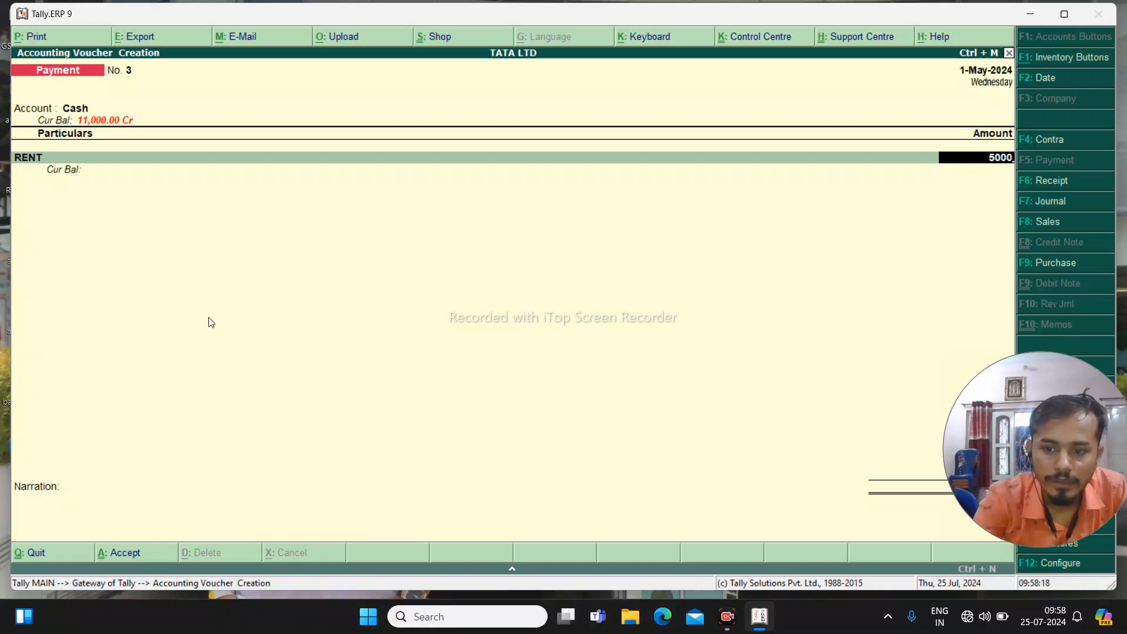
key("Return")
key("Return")
key("Return")
key("Return")
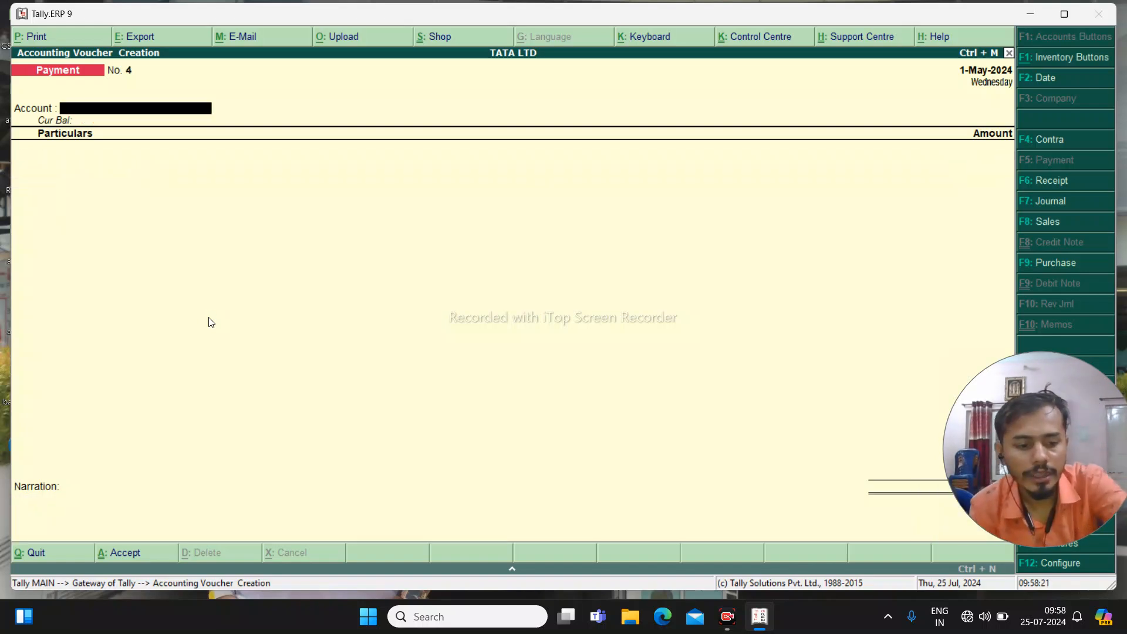
key("Escape")
key("Escape")
key("Escape")
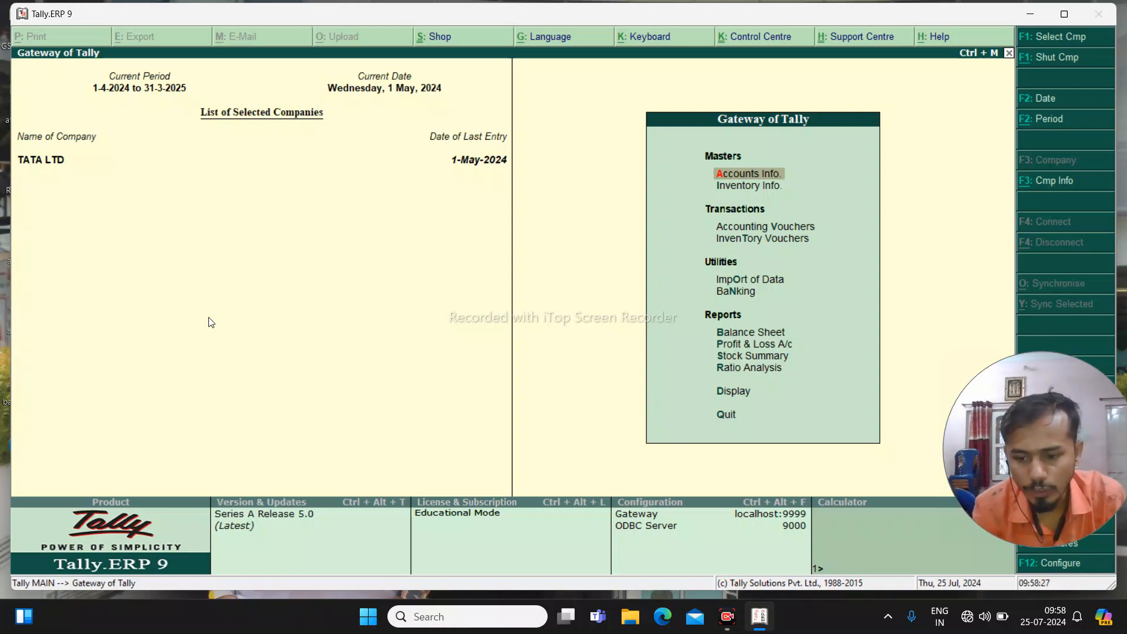
Open the Profit & Loss A/c report and drill down into the Indirect Expenses group summary
key("Down")
key("Down")
key("Down")
key("Down")
key("Down")
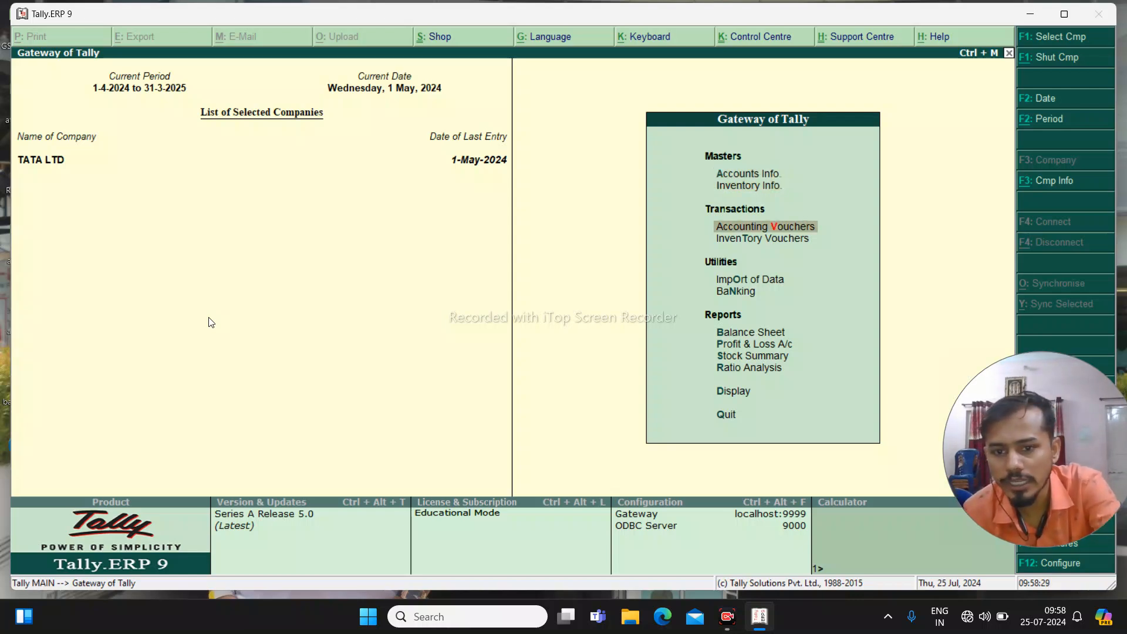
key("Down")
key("Down")
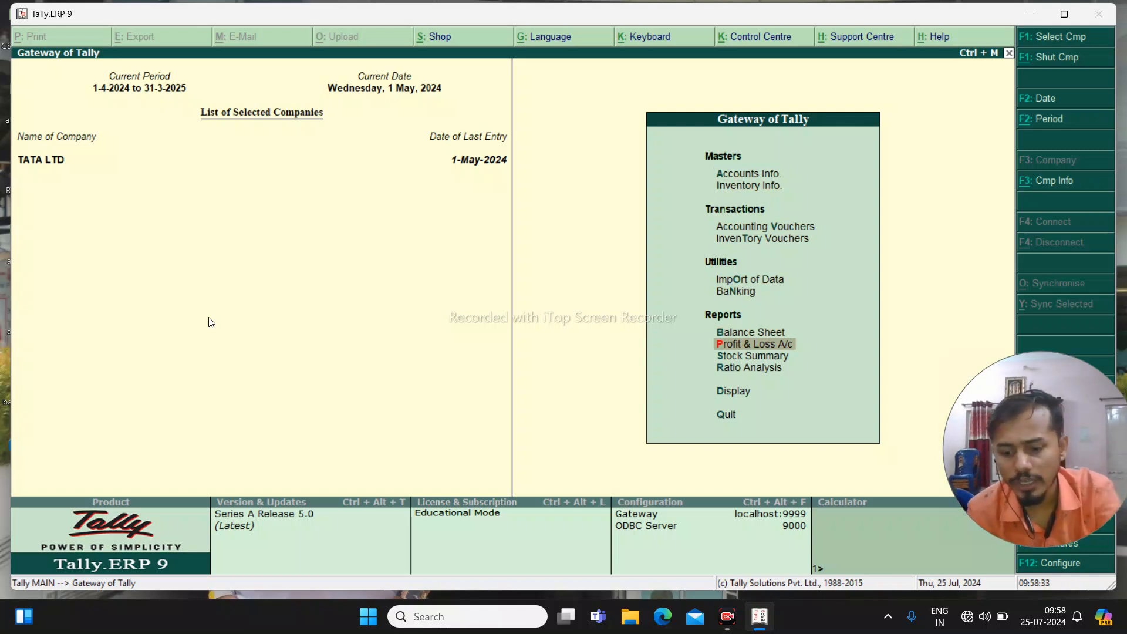
key("Return")
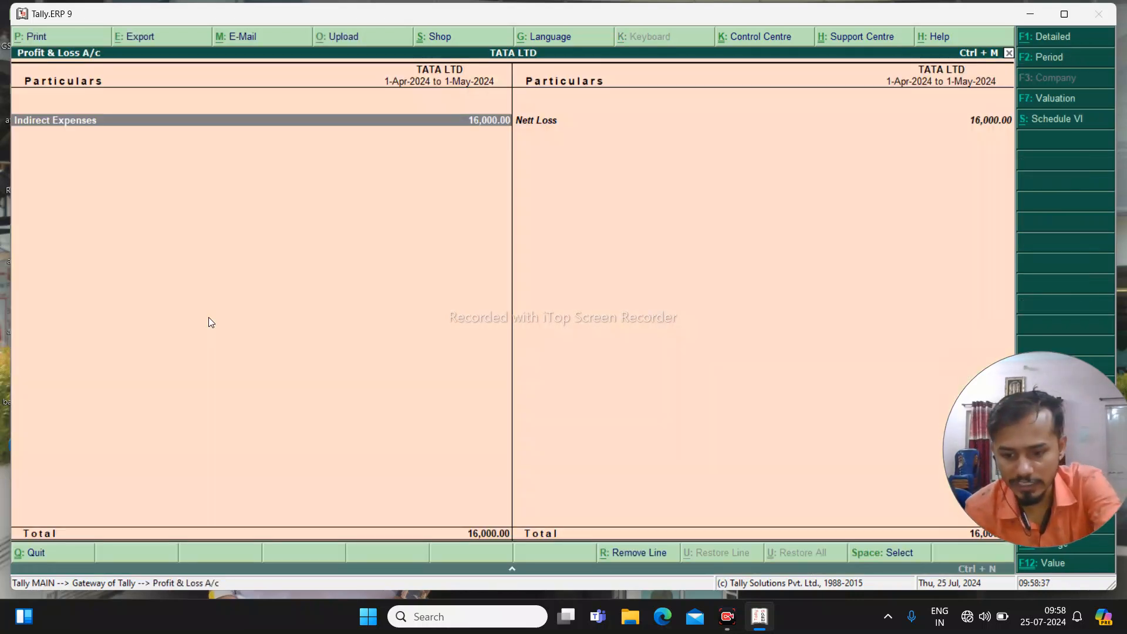
key("Return")
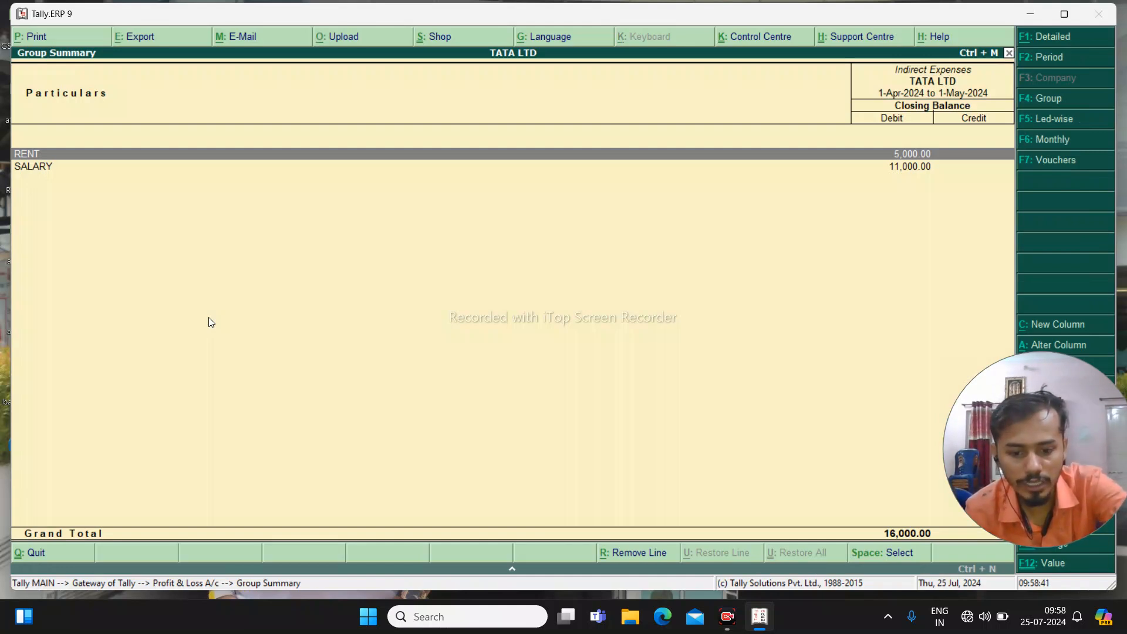
Run a variance analysis of Indirect Expenses against the TRANSPORT budget, then return to the Gateway of Tally
key("alt+b")
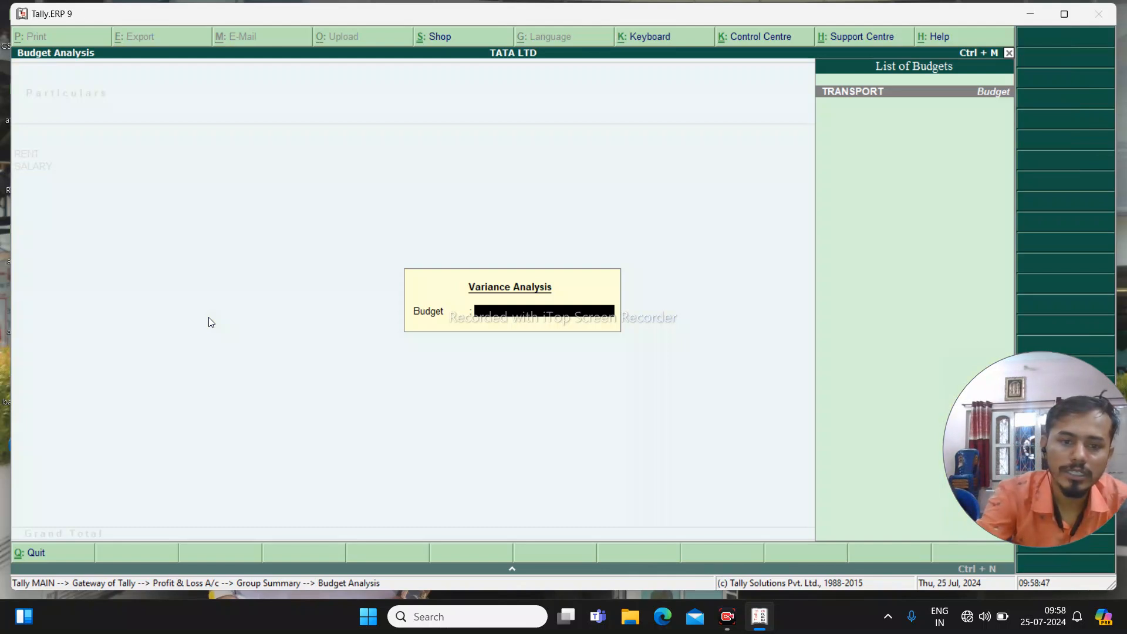
key("Return")
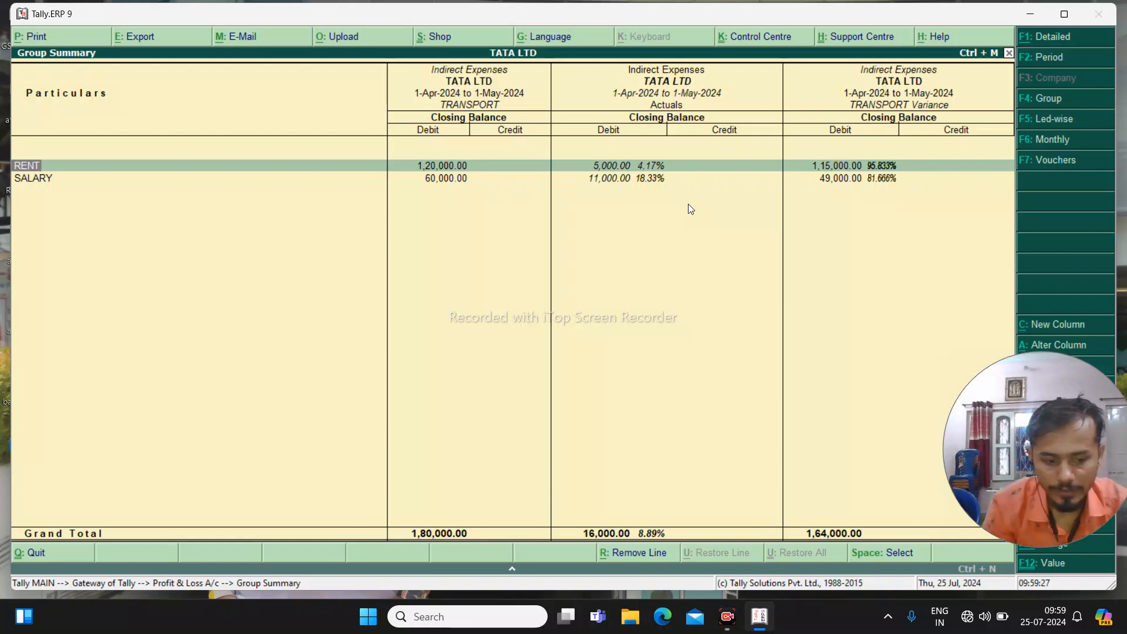
key("Escape")
key("Escape")
key("Escape")
key("Escape")
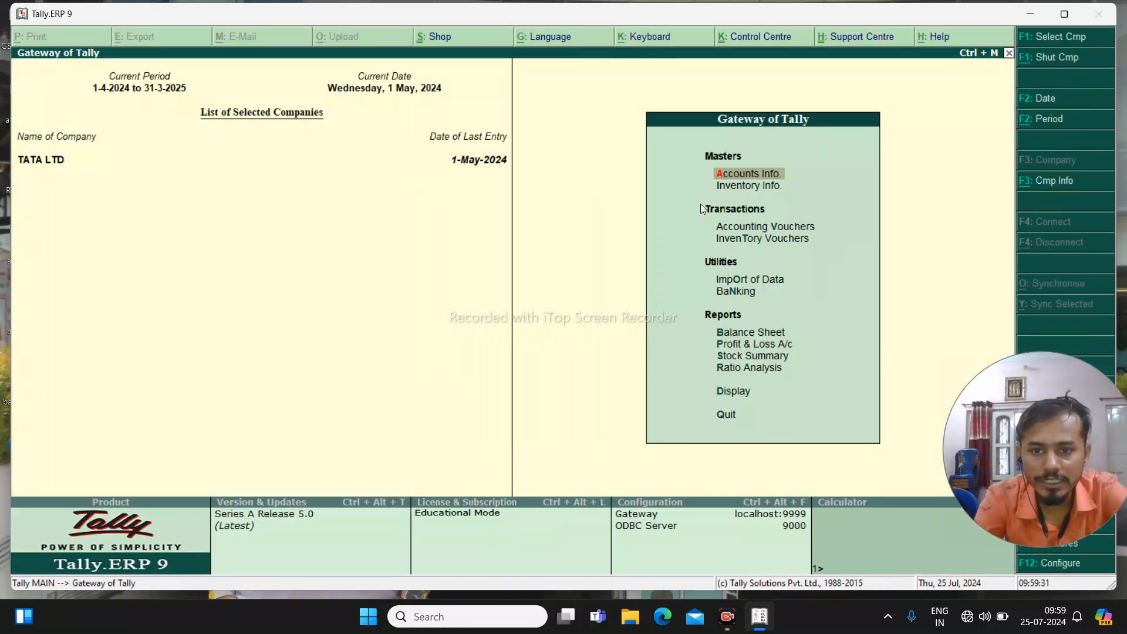
Start a new payment voucher and set its date to 1-6-2024
key("Down")
key("Down")
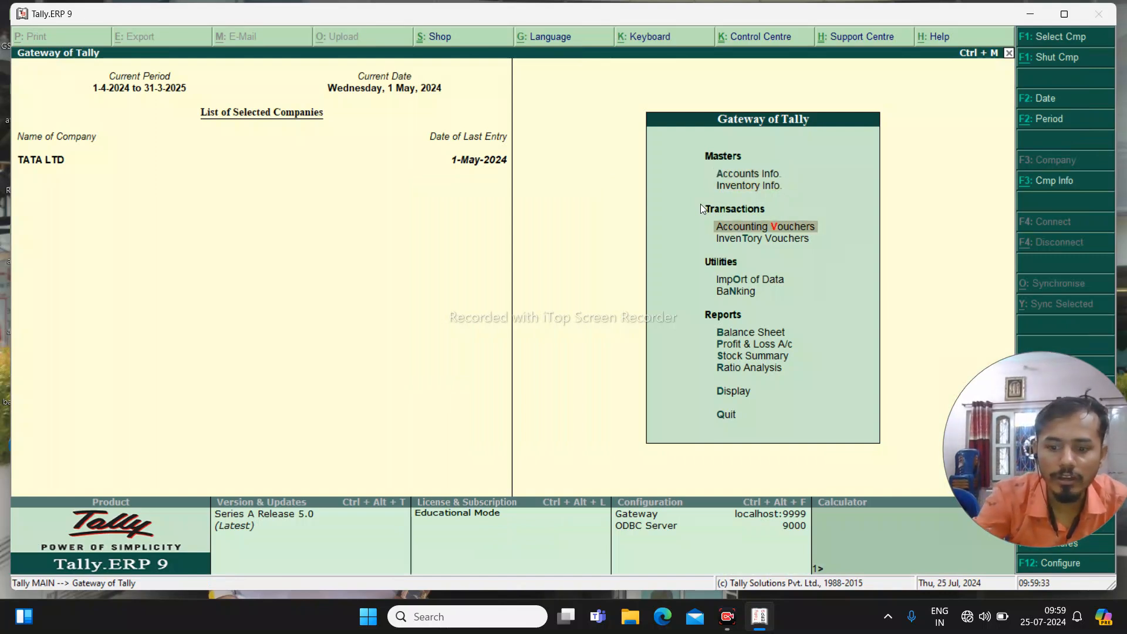
key("Return")
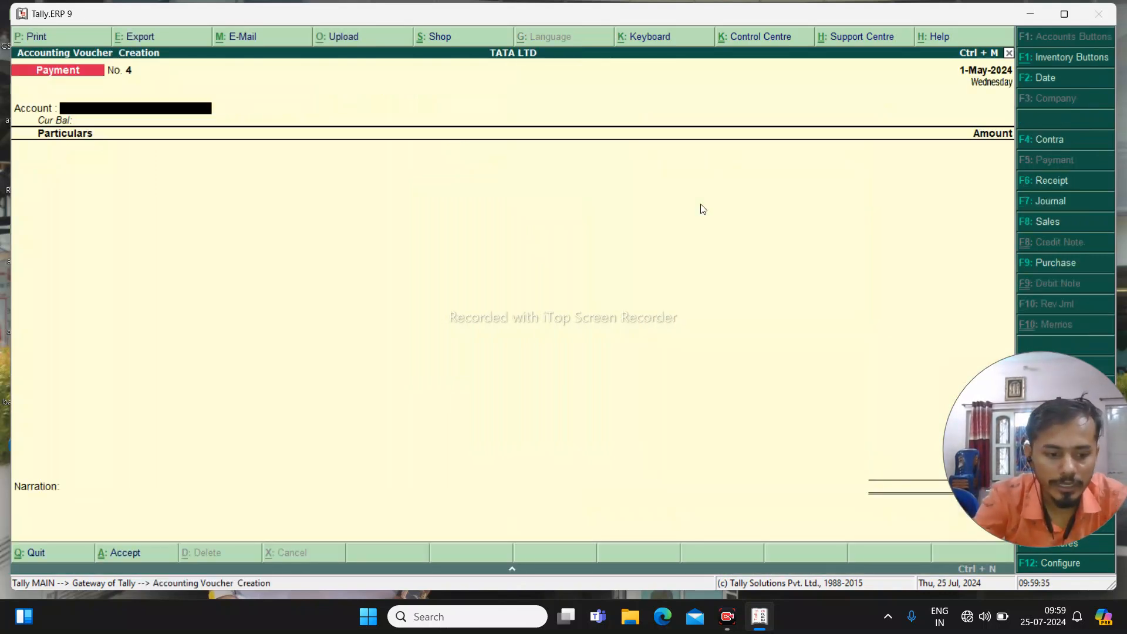
key("Return")
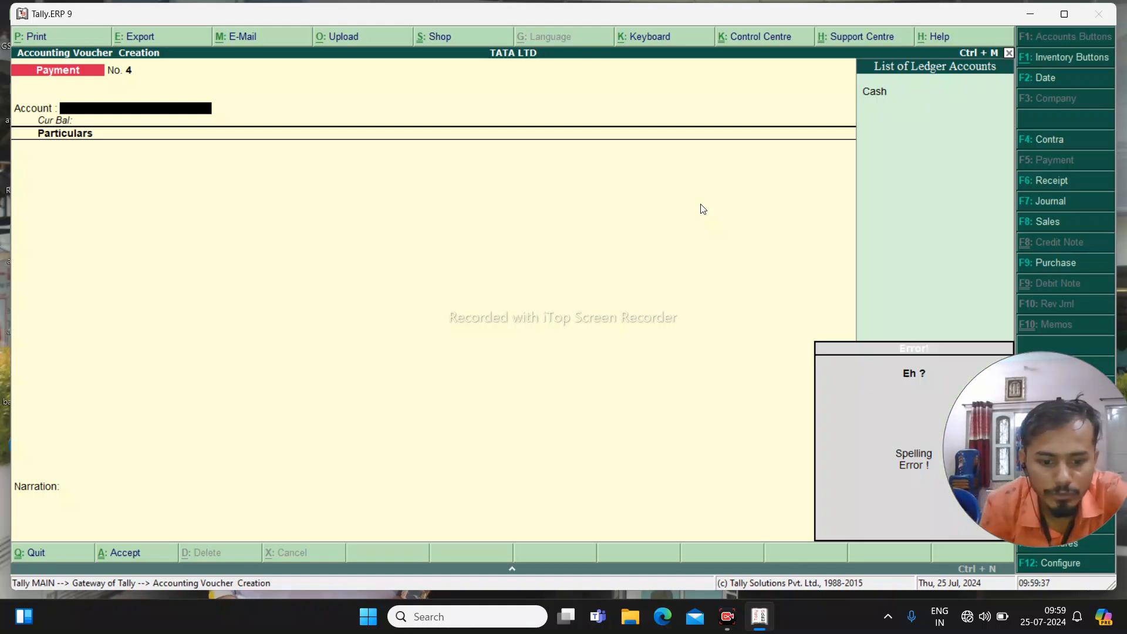
key("F2")
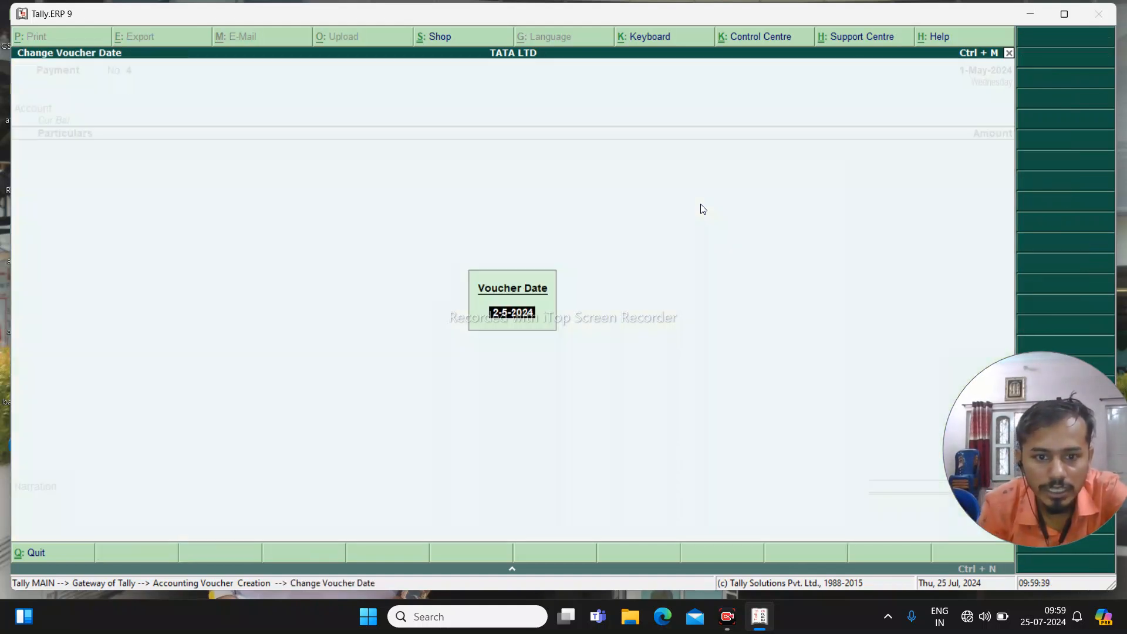
key("BackSpace")
type("1-6-2024")
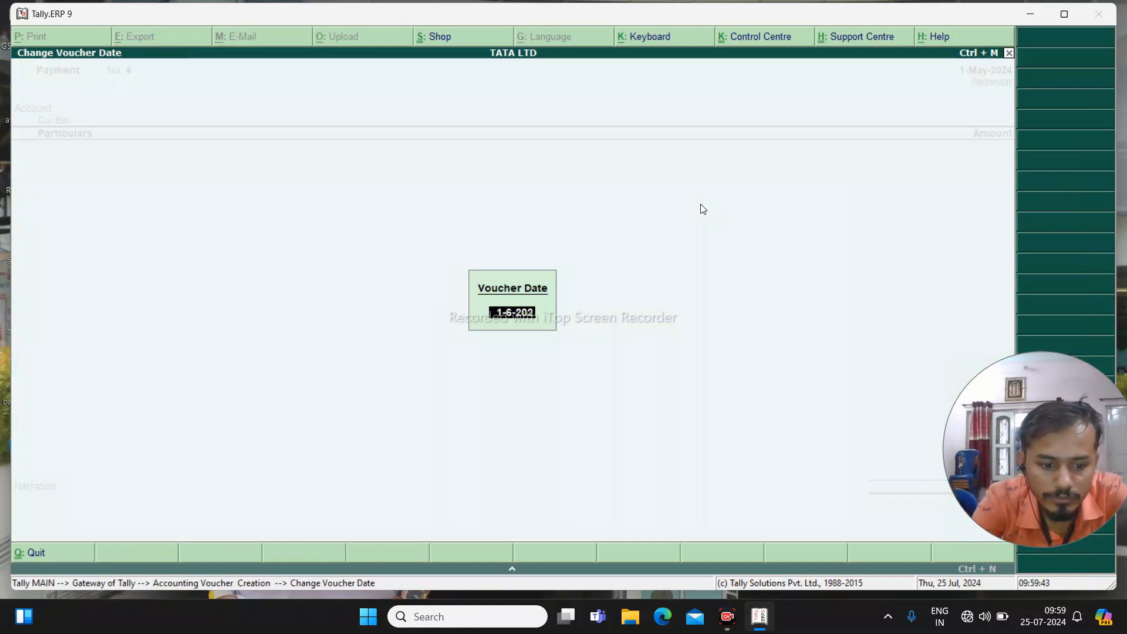
key("Return")
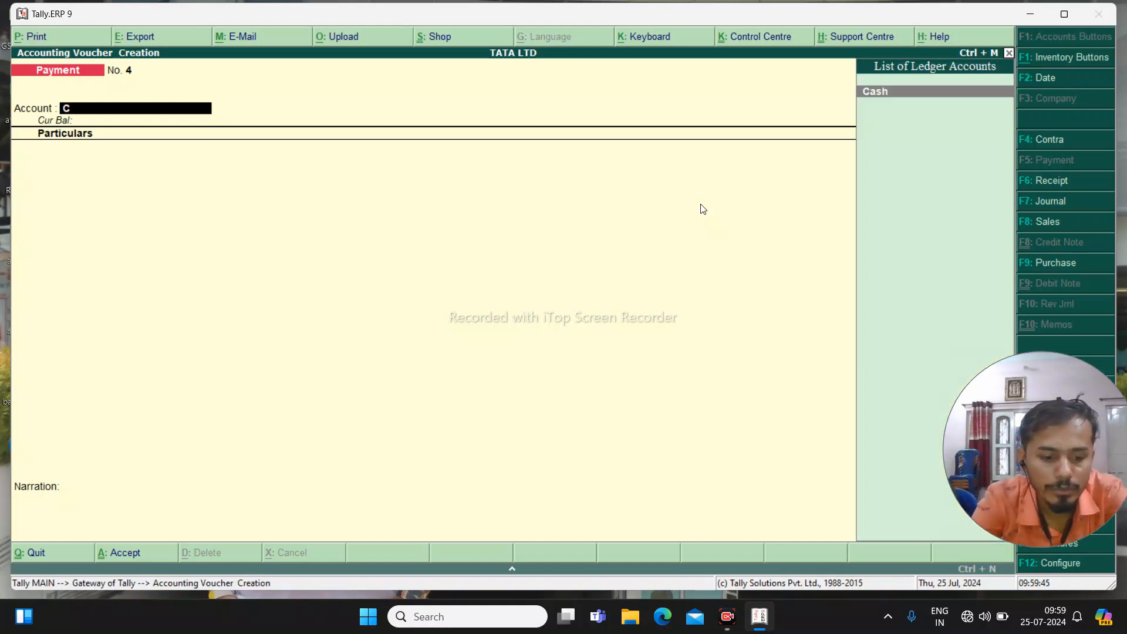
Record a payment from Cash to SALARY for 5000, save the voucher and start leaving voucher entry
key("Return")
type("SA")
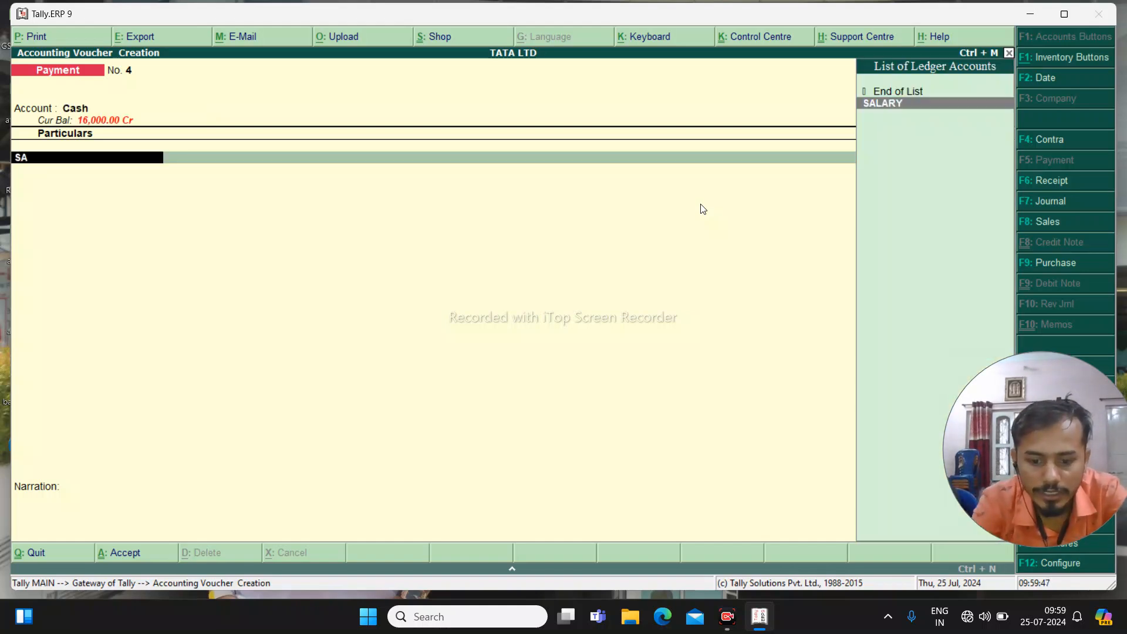
key("Return")
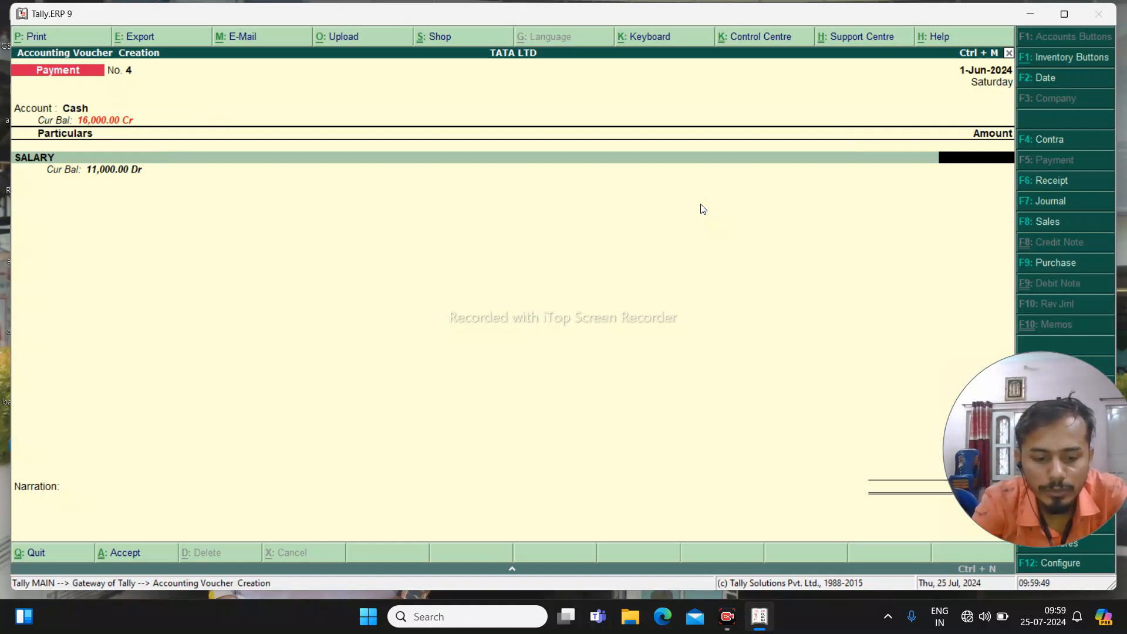
type("5000")
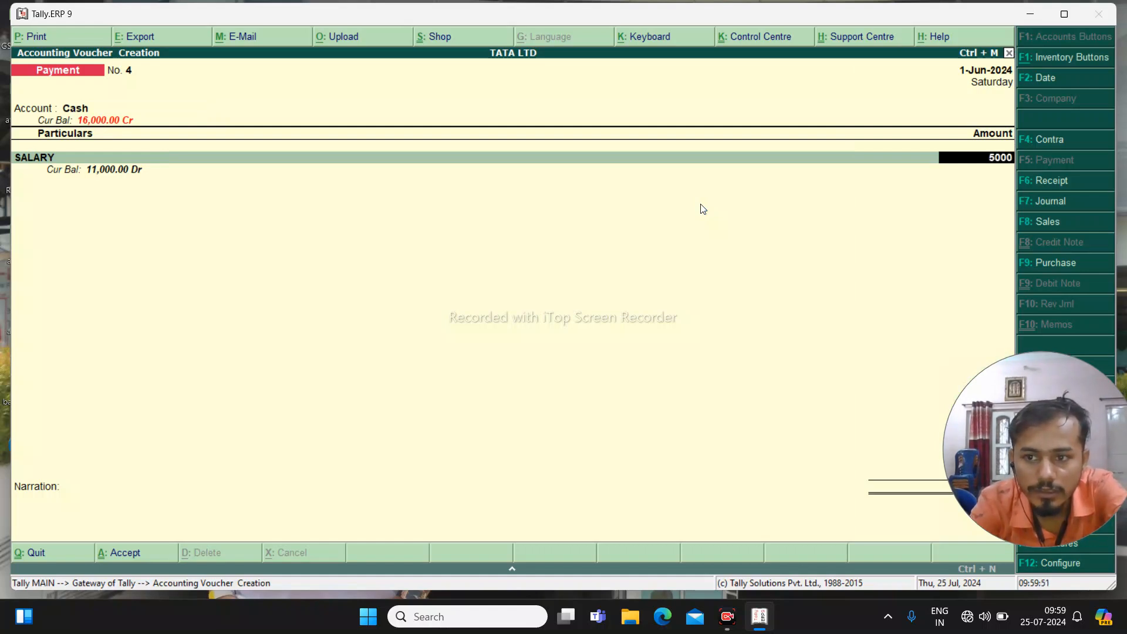
key("Return")
key("Return")
key("Return")
key("Escape")
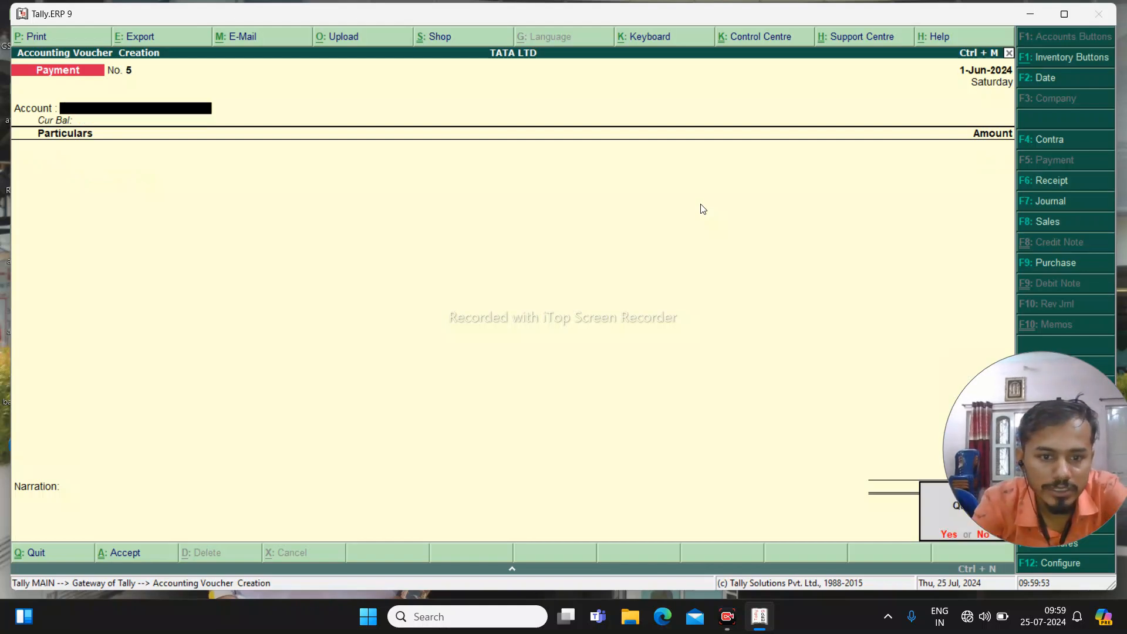
Quit voucher entry and open the Profit & Loss A/c report from the Gateway of Tally
key("Return")
key("Escape")
key("Escape")
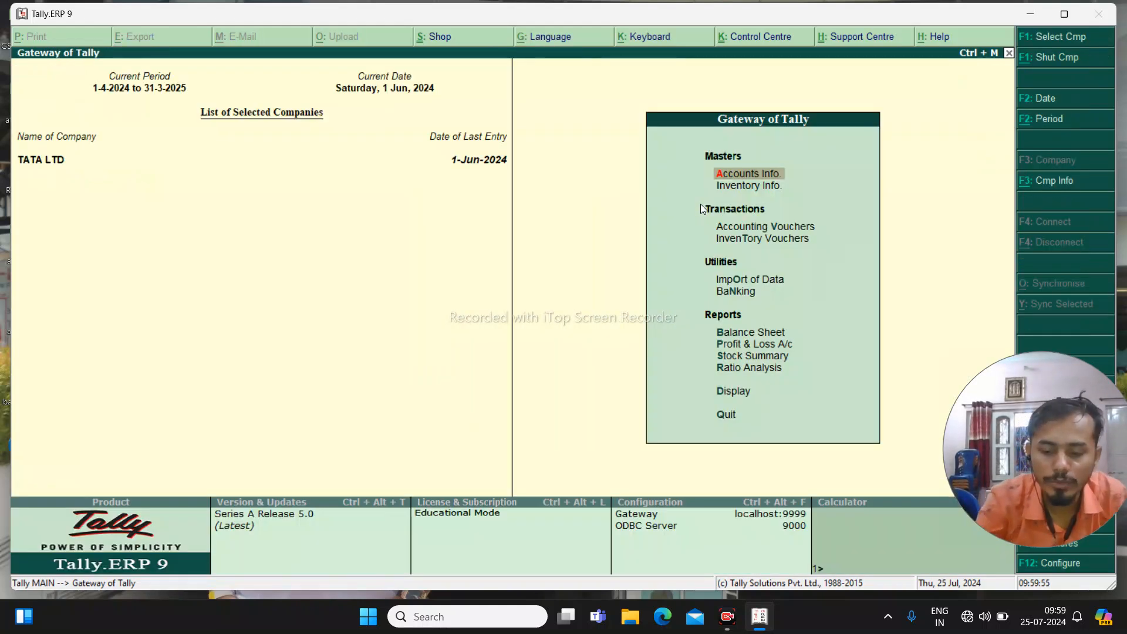
key("Down")
key("Down")
key("Down")
key("Down")
key("Down")
key("Down")
key("Down")
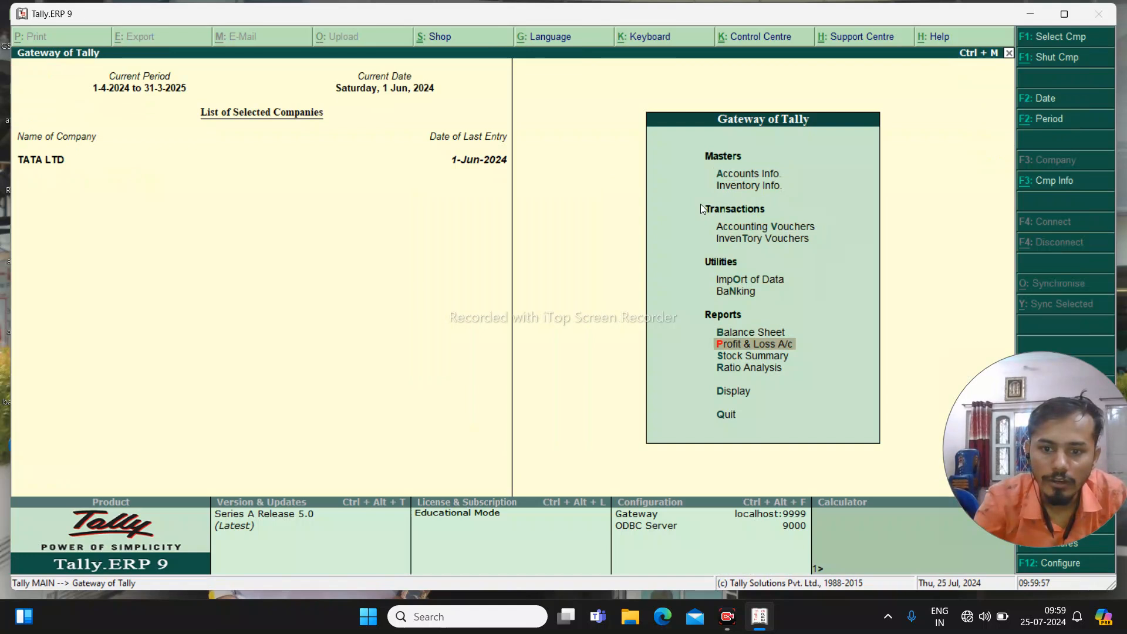
key("Return")
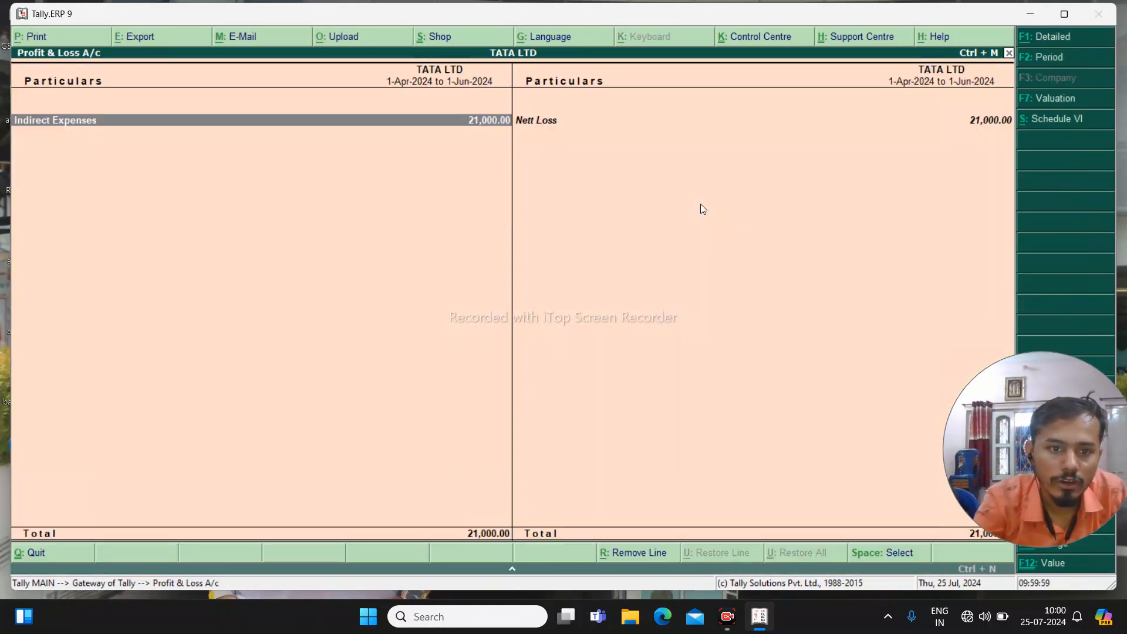
Drill down into the Indirect Expenses group summary and run a variance analysis against the TRANSPORT budget
key("Return")
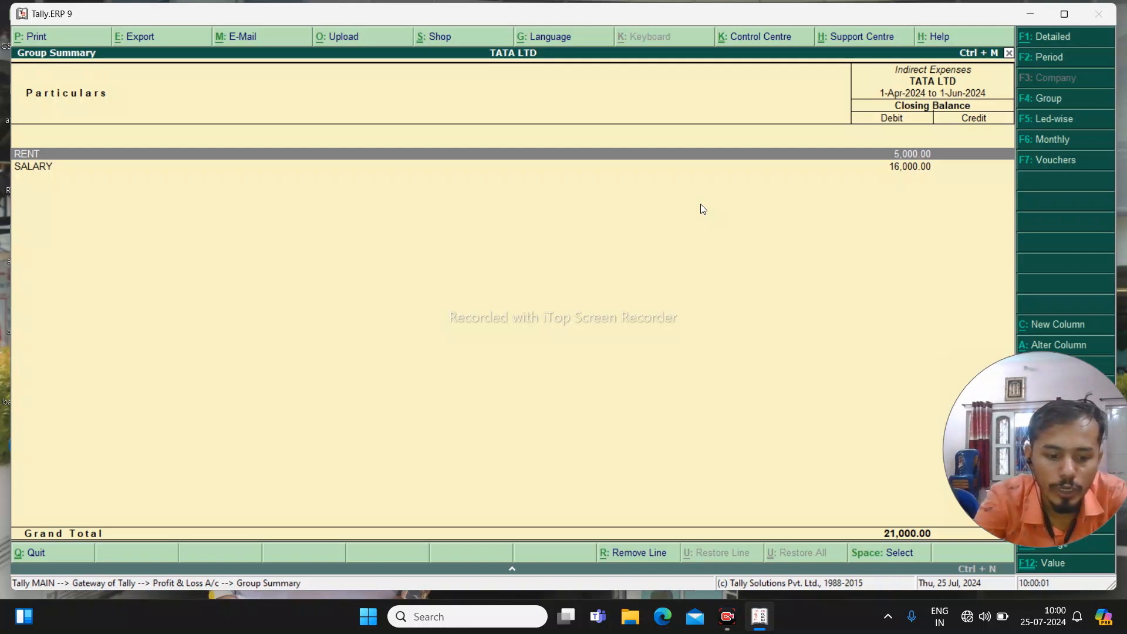
key("alt+b")
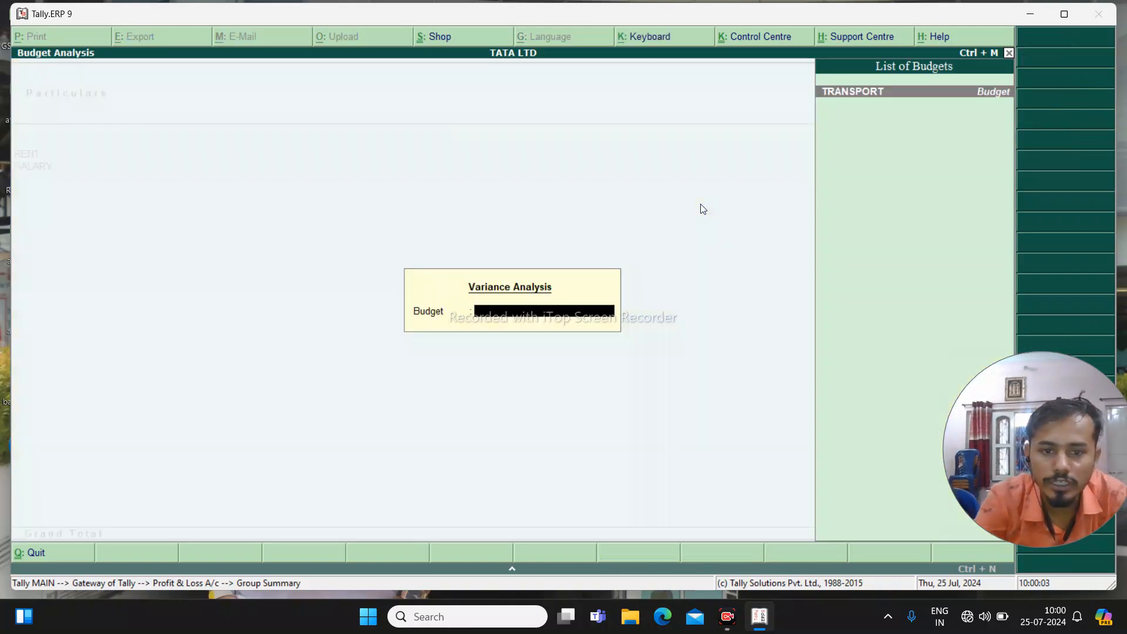
key("Return")
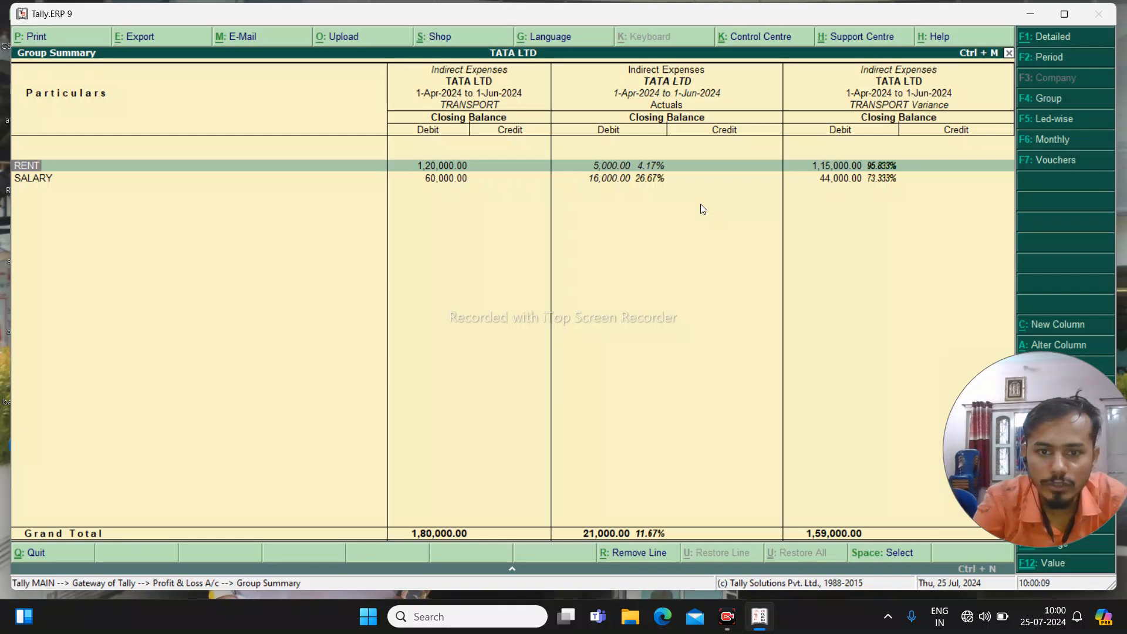
Examine the RENT ledger's monthly summary against the TRANSPORT budget, and close the reports back to the Gateway of Tally
key("Return")
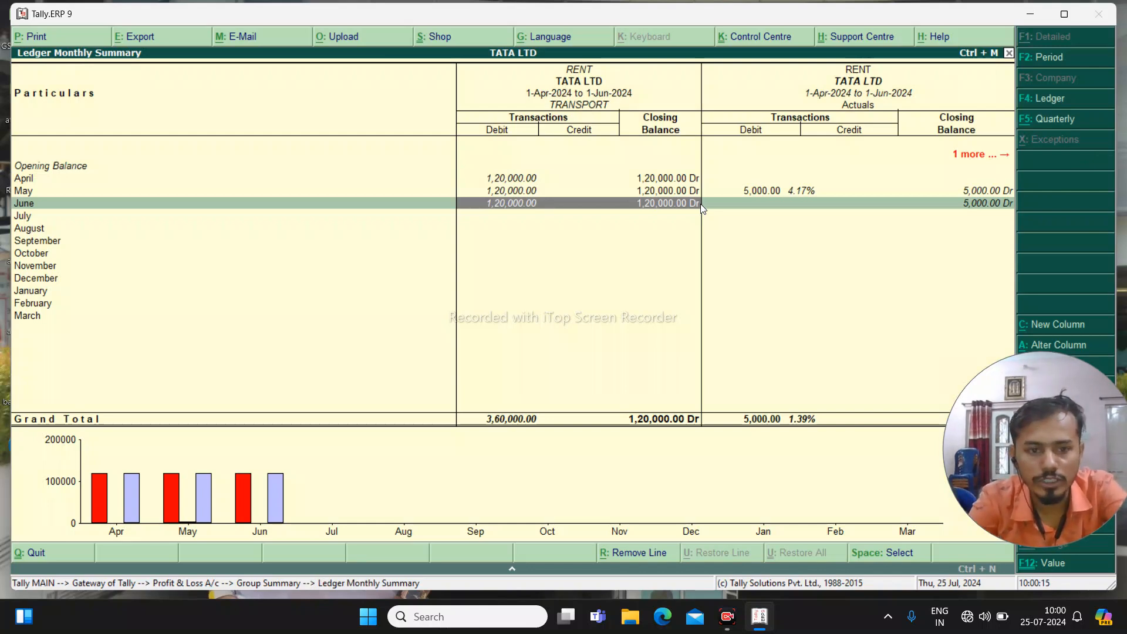
key("Escape")
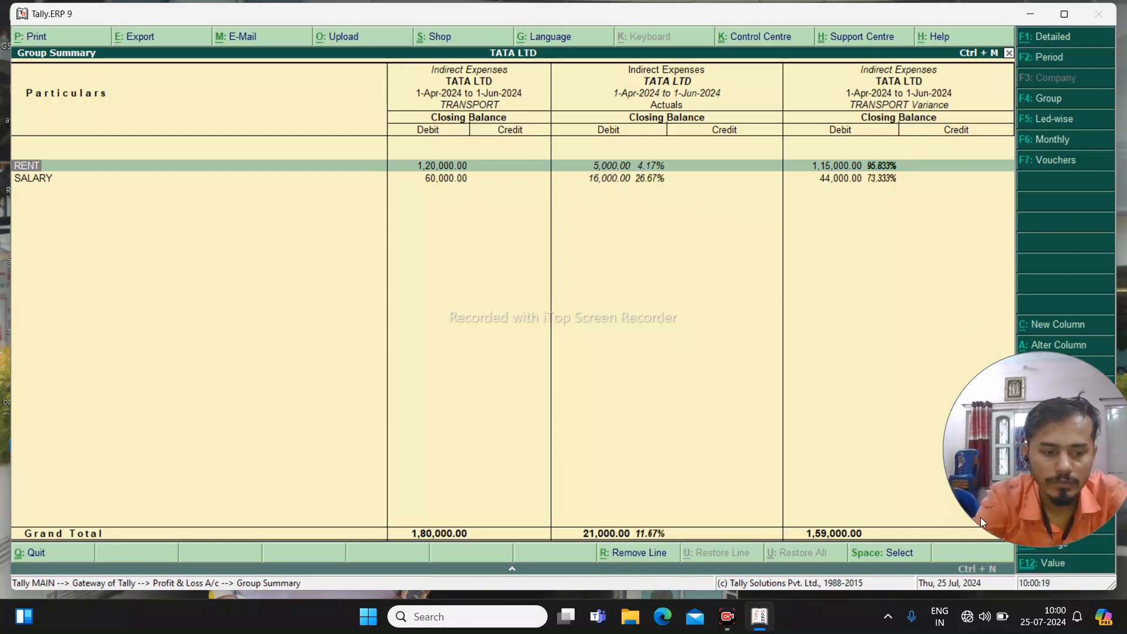
key("Escape")
key("Escape")
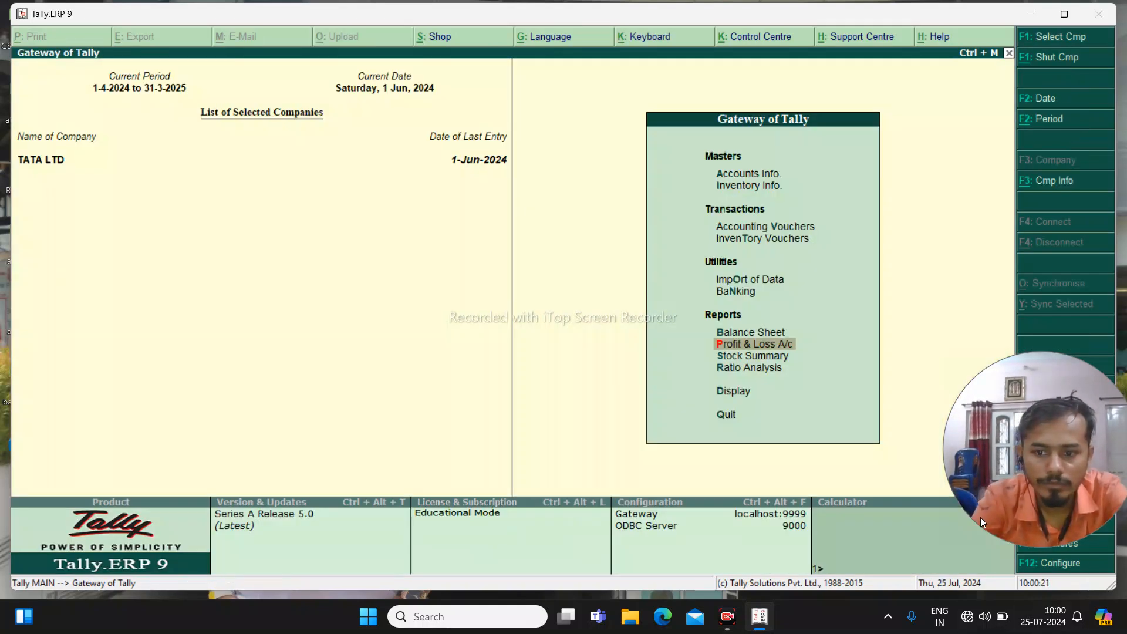